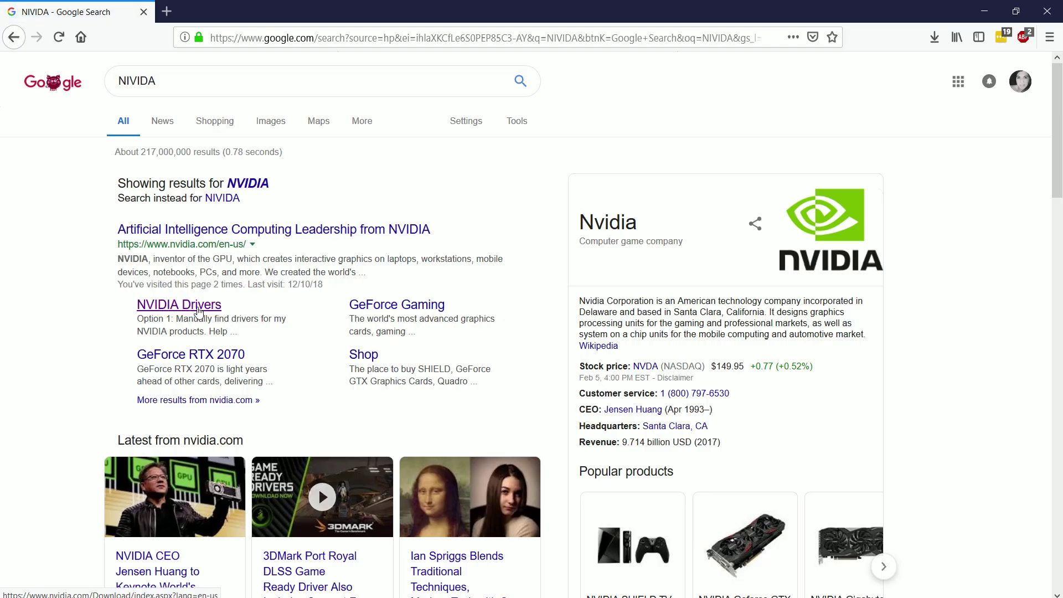
# Search NVIDIA Drivers for GeForce 10 Series, GeForce GTX 1060, reaching Game Ready Driver 418.81
pyautogui.click(198, 309)
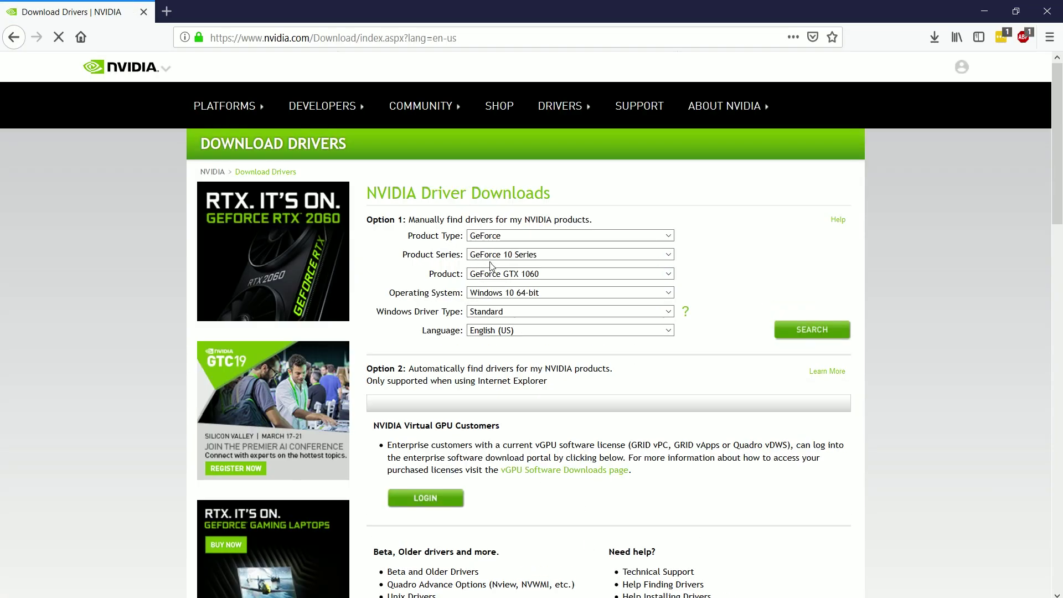
pyautogui.click(511, 256)
pyautogui.click(511, 255)
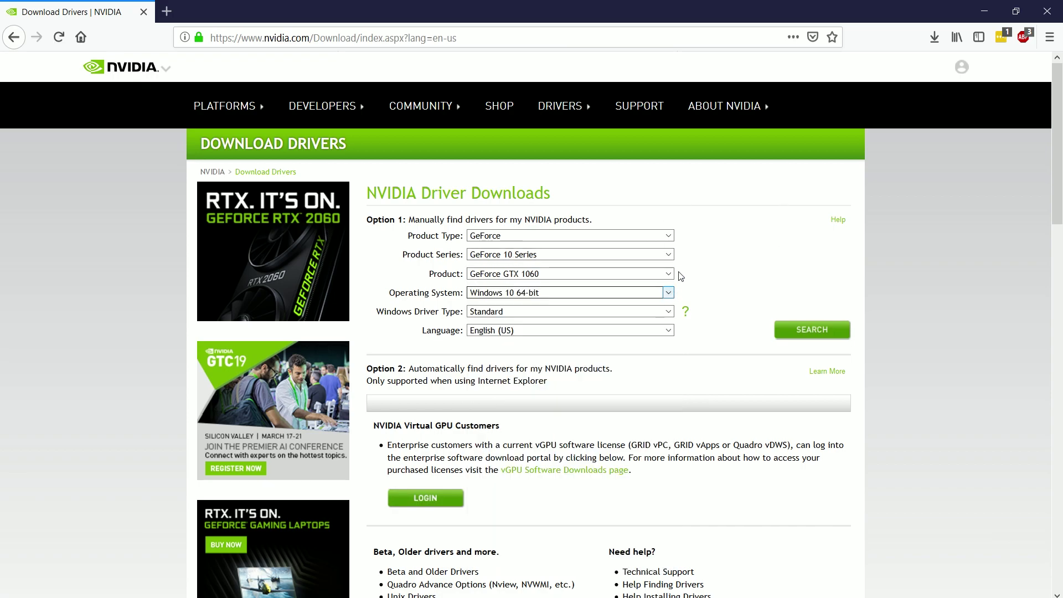
pyautogui.click(664, 255)
pyautogui.click(578, 283)
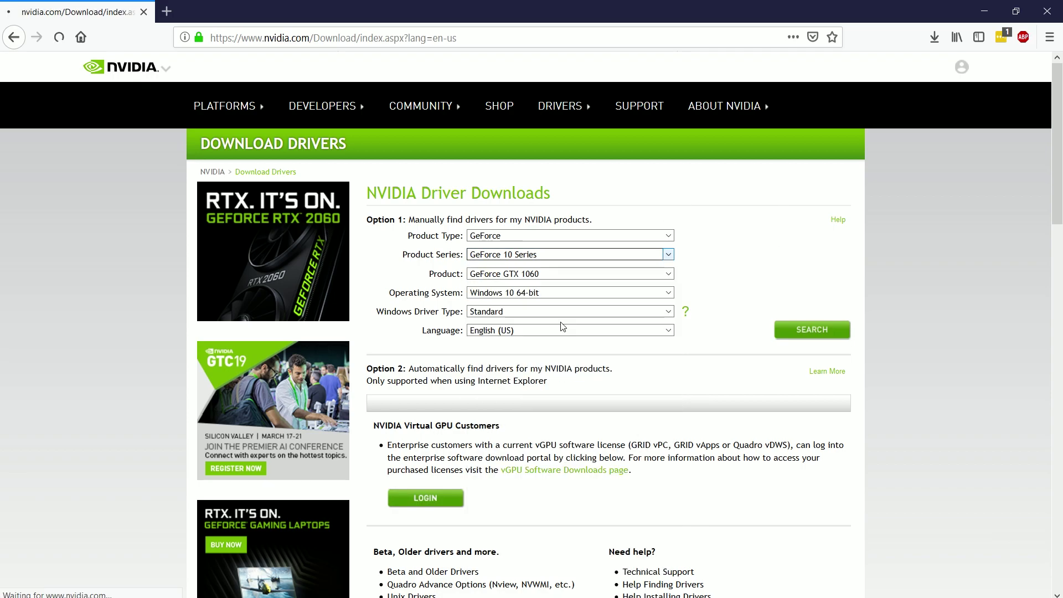
pyautogui.click(586, 254)
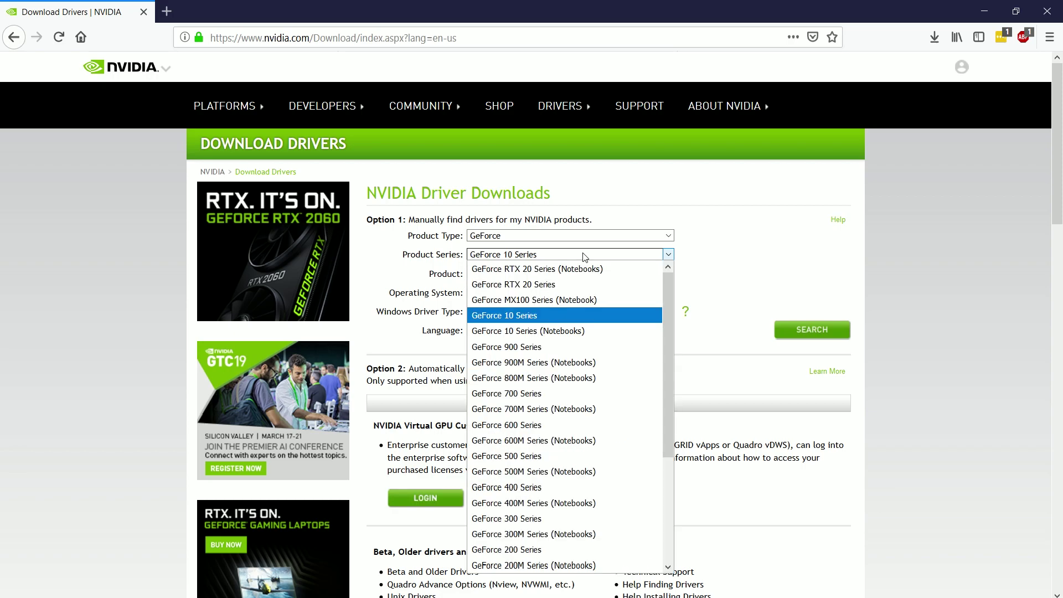
pyautogui.click(552, 319)
pyautogui.click(592, 274)
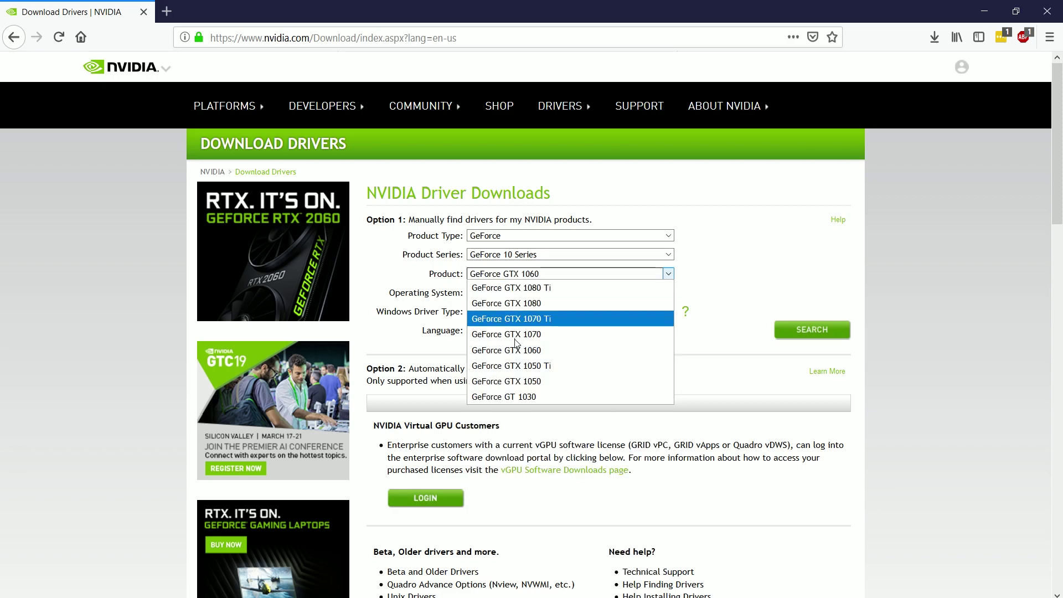
pyautogui.click(529, 354)
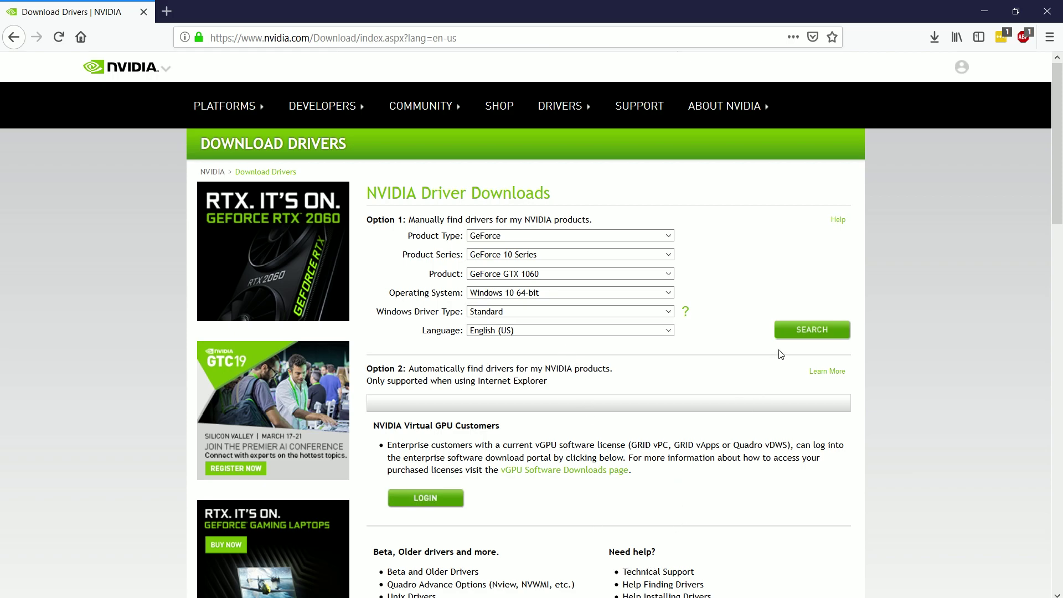
pyautogui.click(814, 334)
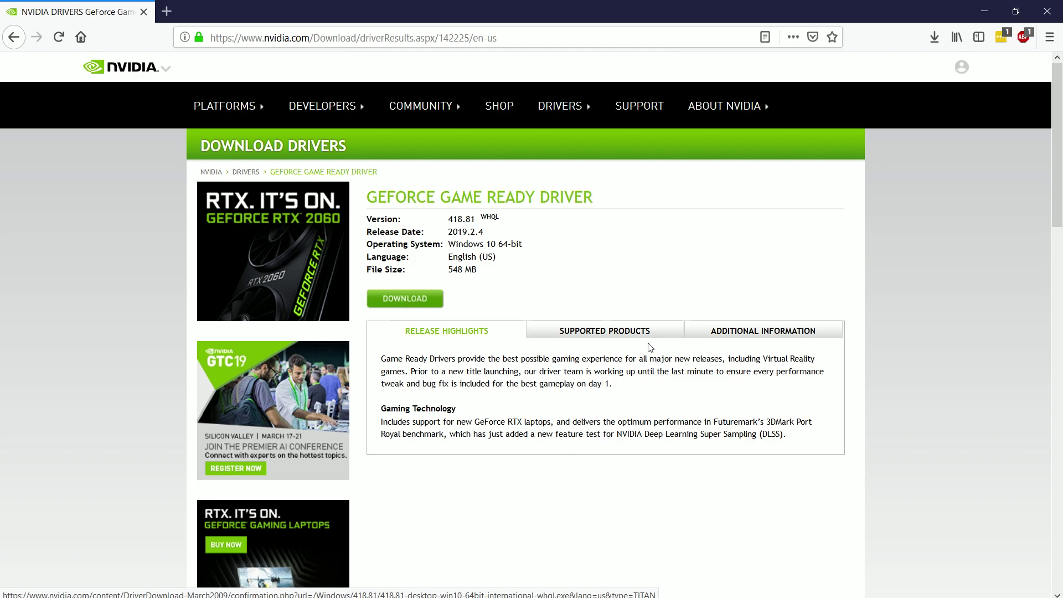
# Confirm GeForce GTX 1060 appears under Supported Products, then return to Release Highlights
pyautogui.click(614, 326)
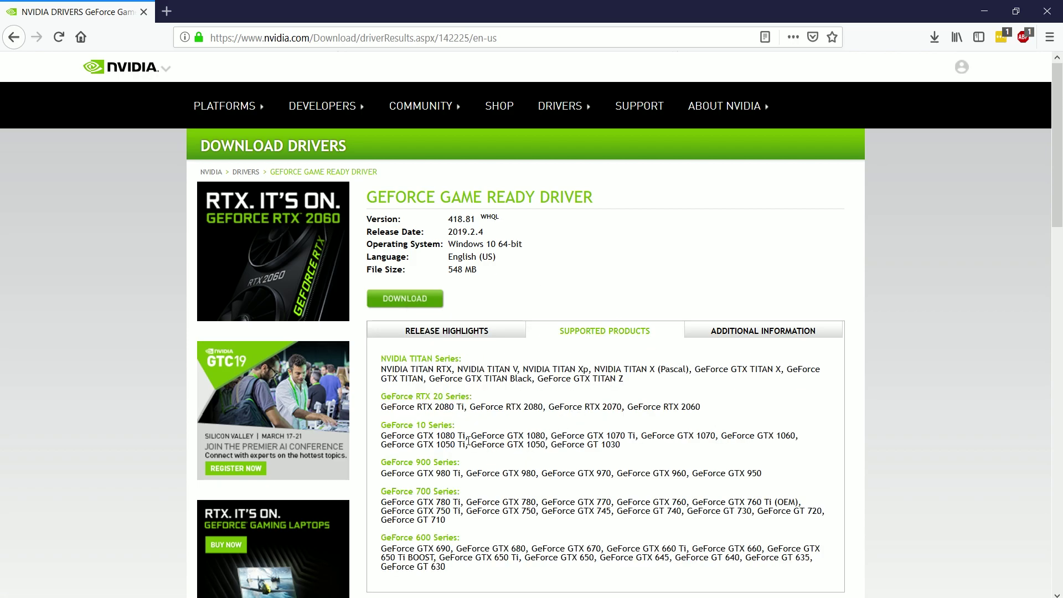
pyautogui.moveTo(723, 431); pyautogui.dragTo(798, 436)
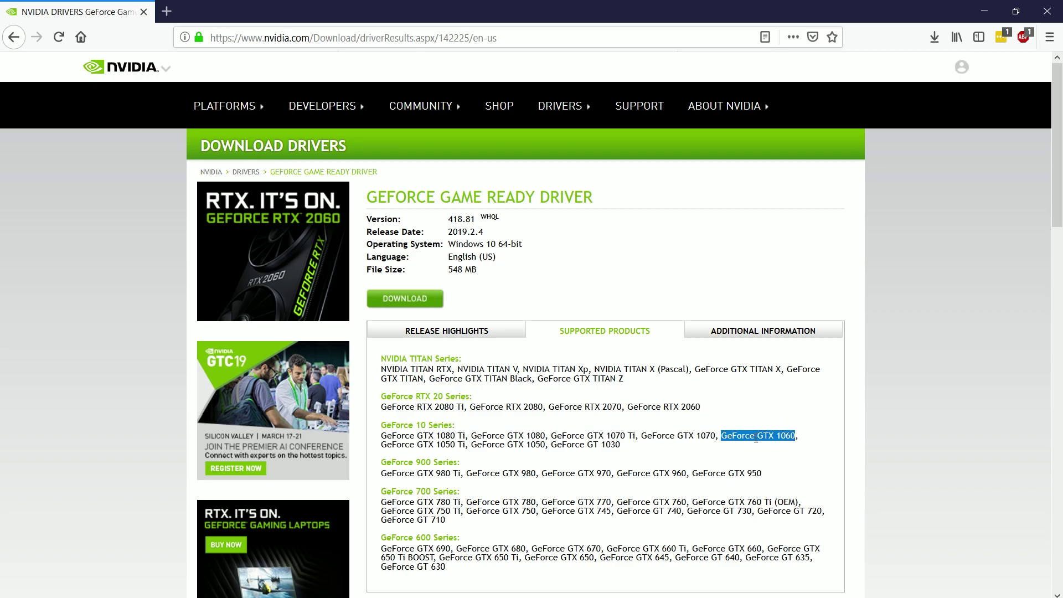
pyautogui.click(799, 423)
pyautogui.click(441, 332)
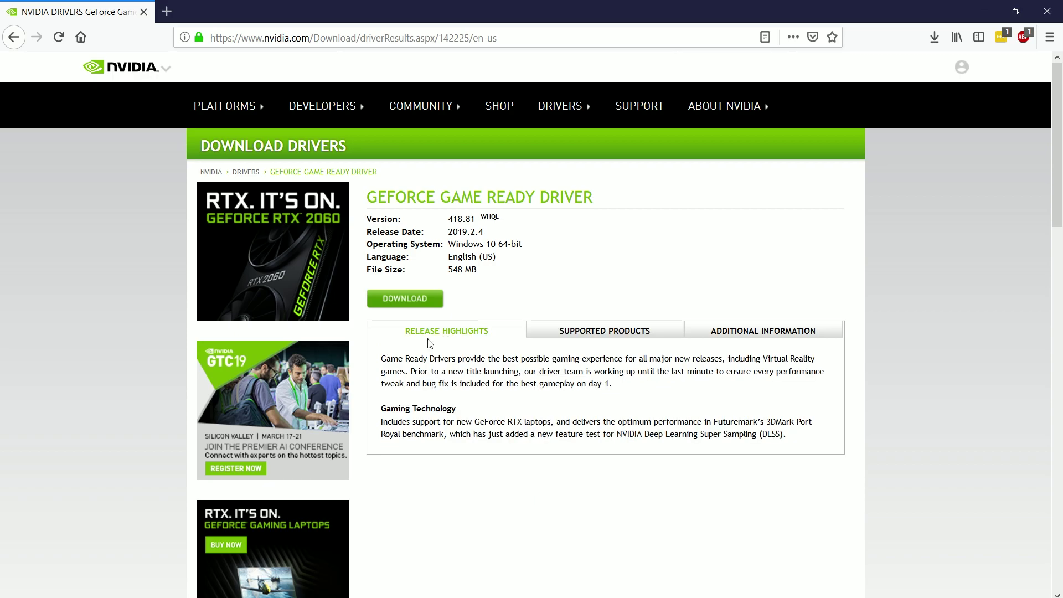
# Download the 418.81 driver installer and save the file
pyautogui.click(414, 306)
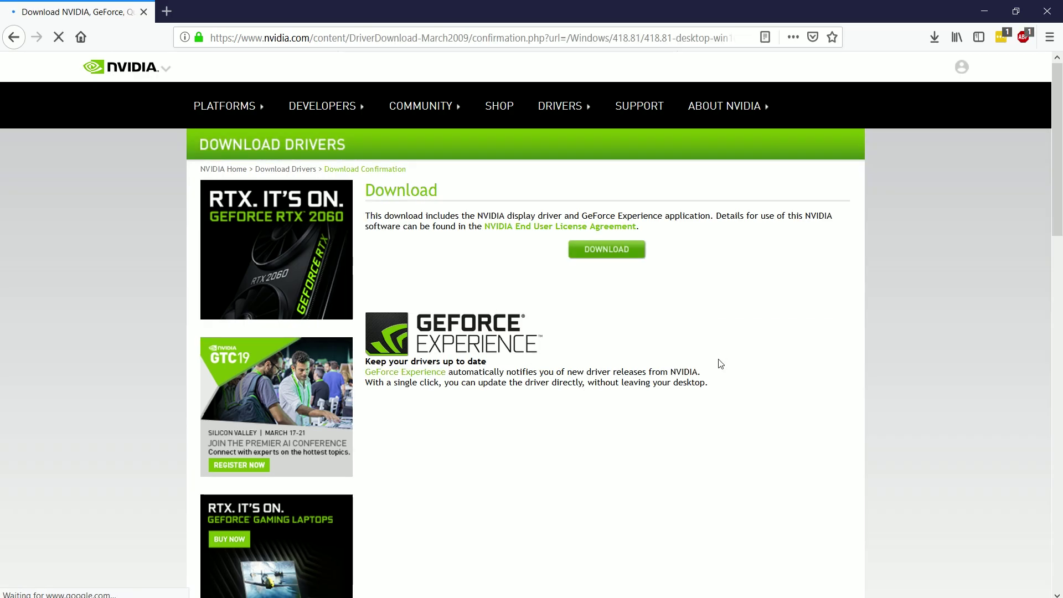
pyautogui.click(589, 250)
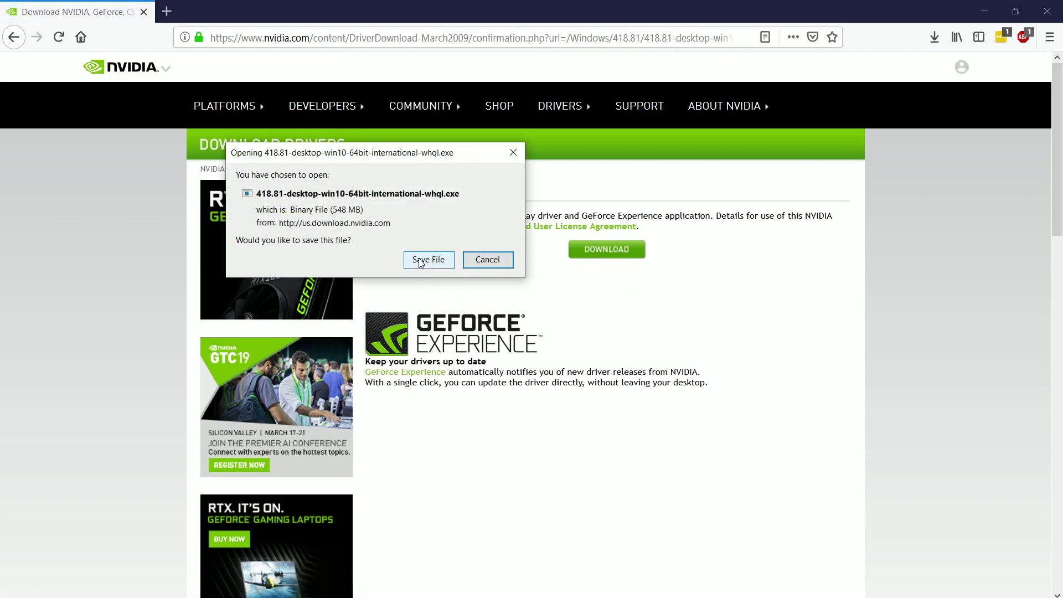
pyautogui.click(422, 260)
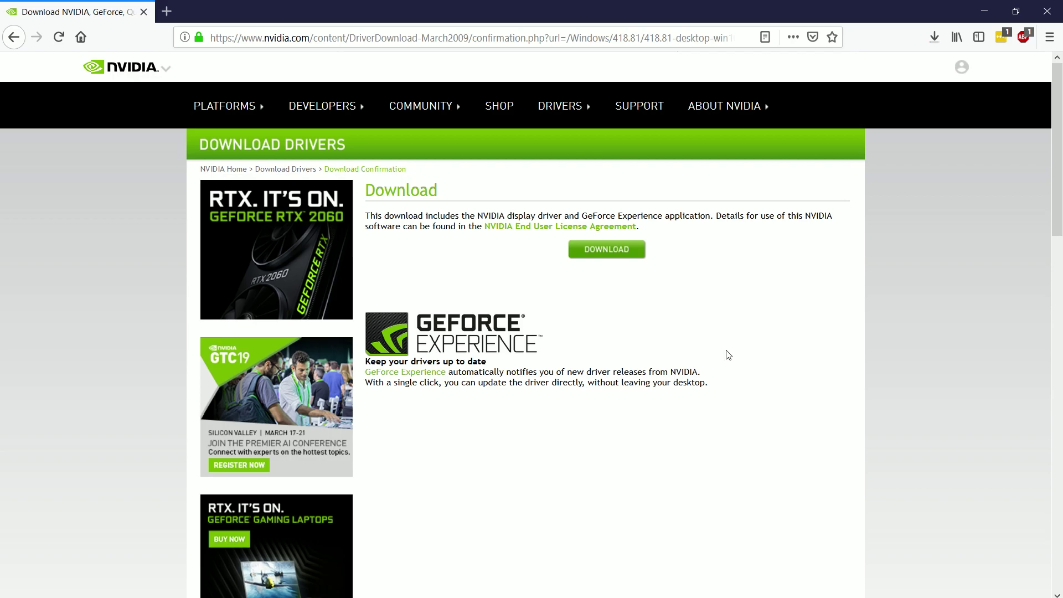
# Search Google for DDU and open the official Wagnardsoft Display Driver Uninstaller result
pyautogui.click(231, 41)
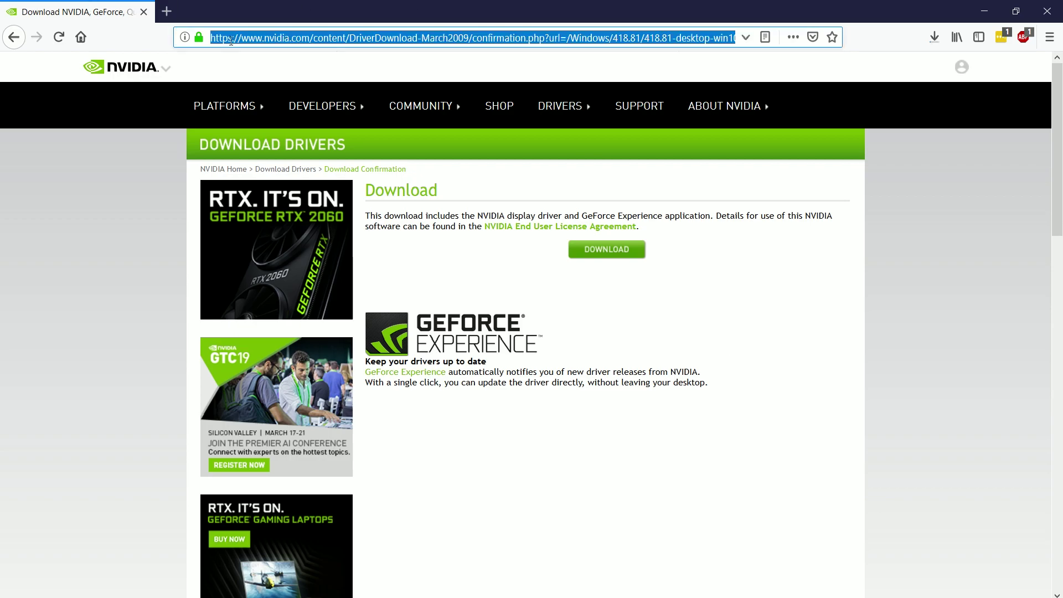
pyautogui.write('google.com')
pyautogui.press('Return')
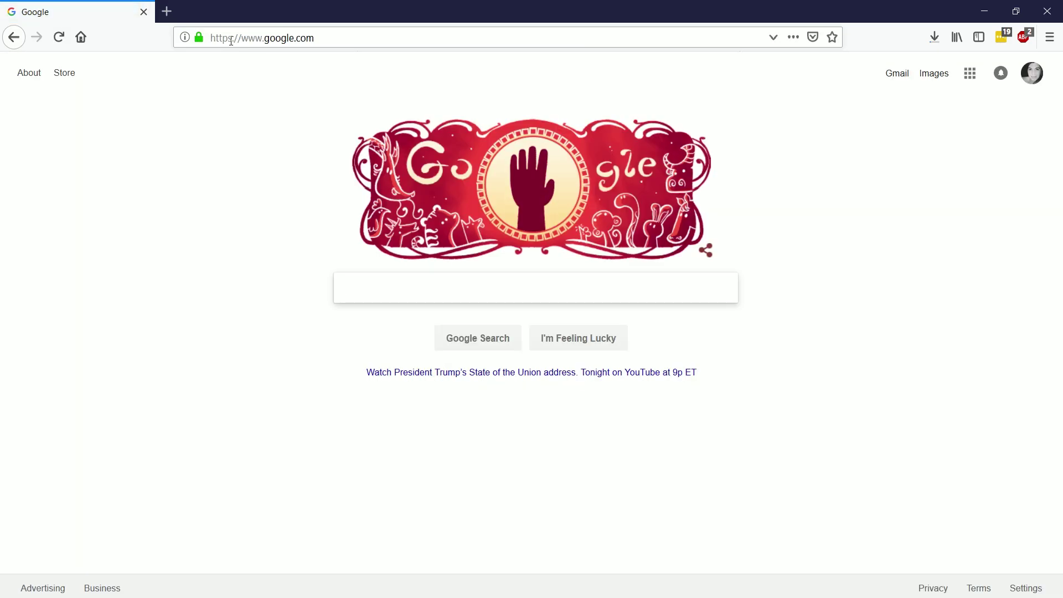
pyautogui.write('DDD')
pyautogui.press('BackSpace')
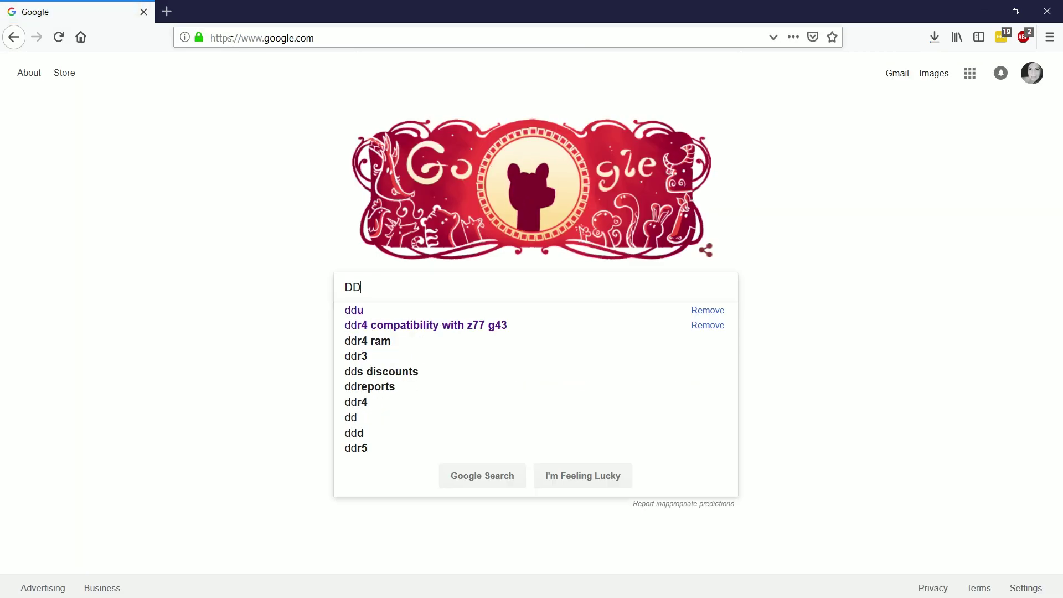
pyautogui.write('U')
pyautogui.press('Return')
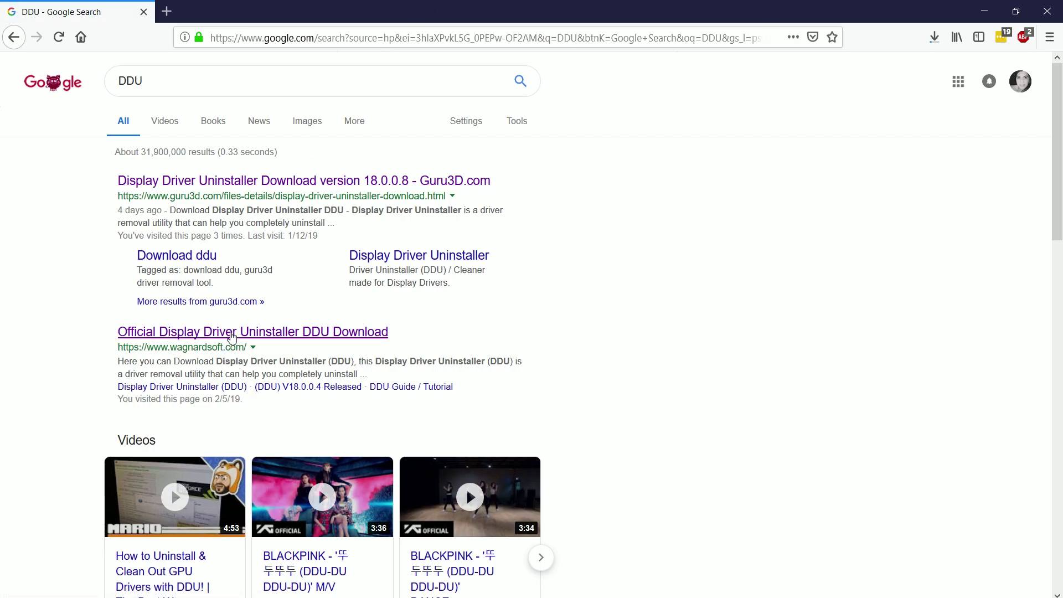
pyautogui.click(232, 333)
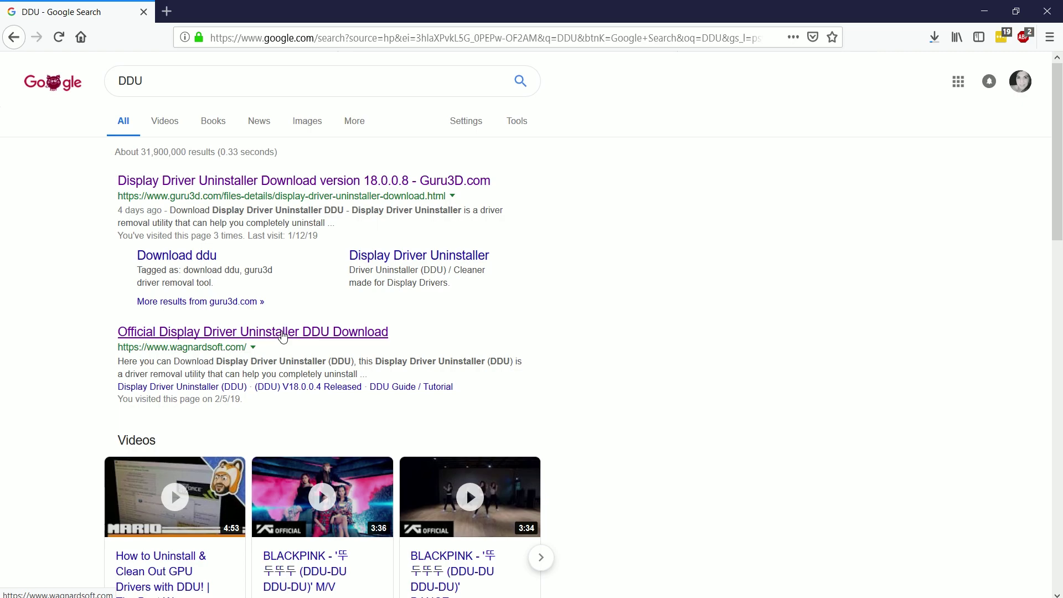
pyautogui.click(283, 336)
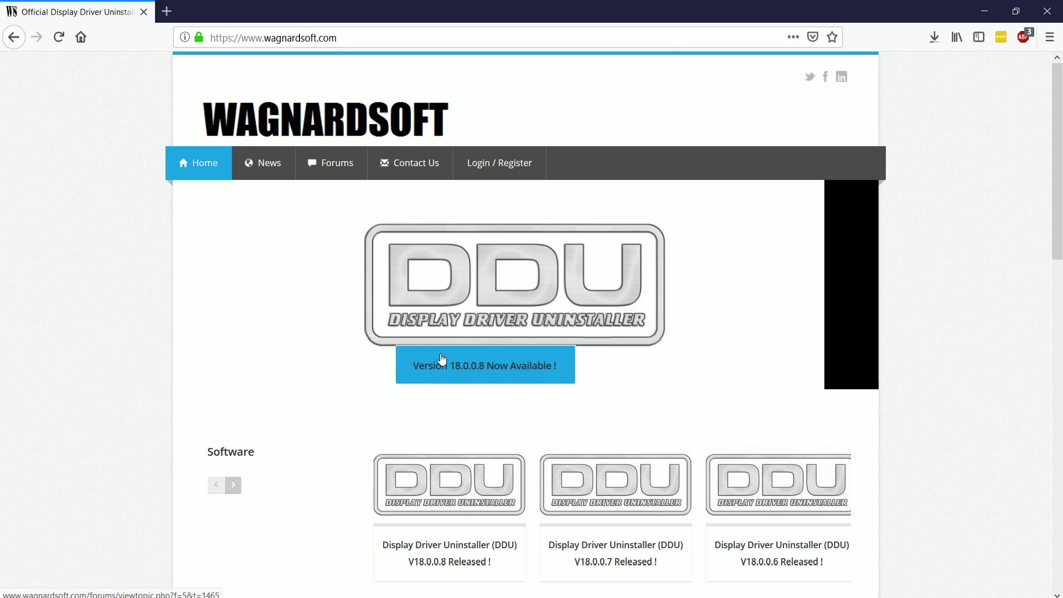
# Open the DDU V18.0.0.8 release post and save the official DDU v18.0.0.8.exe download
pyautogui.scroll(-2, 476, 443)
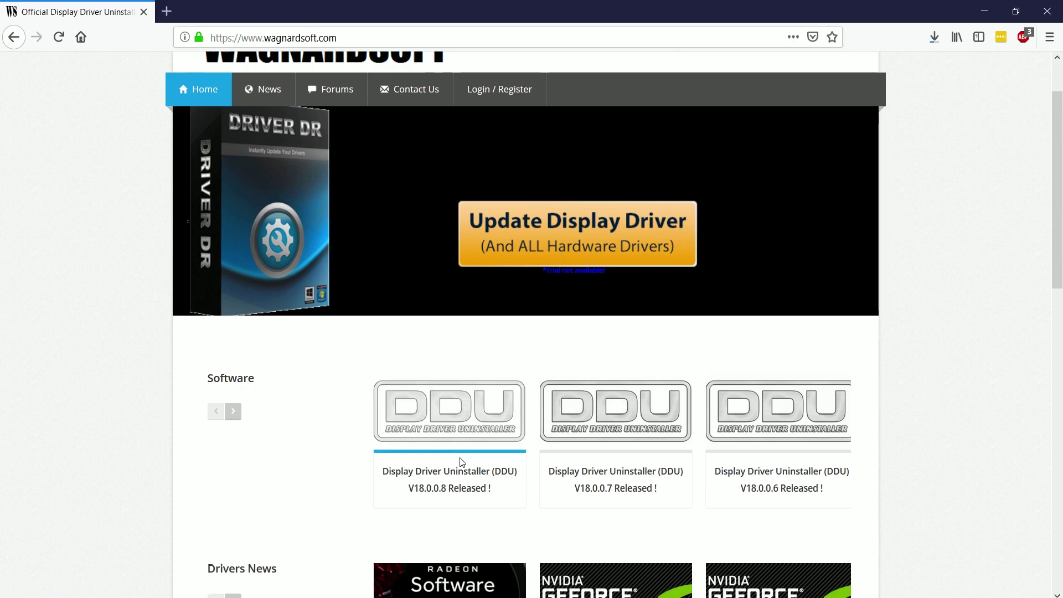
pyautogui.click(190, 224)
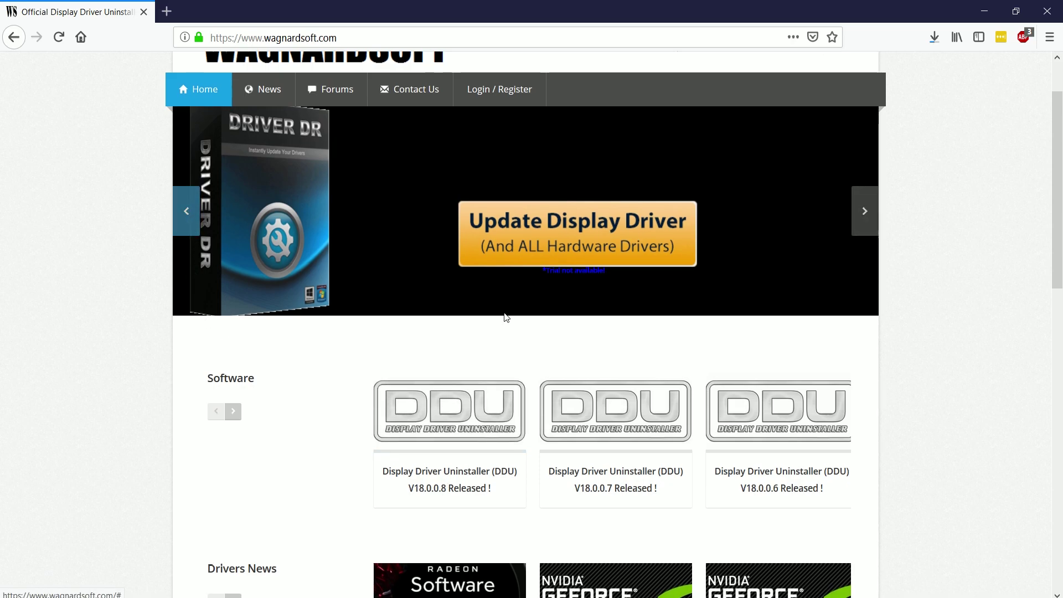
pyautogui.click(505, 361)
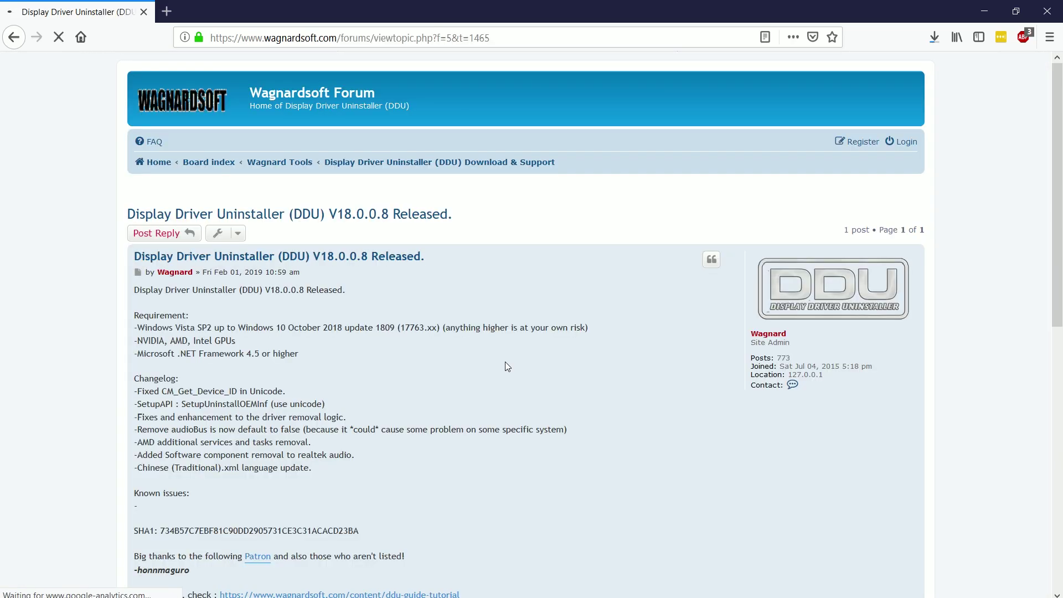
pyautogui.scroll(-5, 416, 346)
pyautogui.scroll(-2, 416, 346)
pyautogui.click(431, 395)
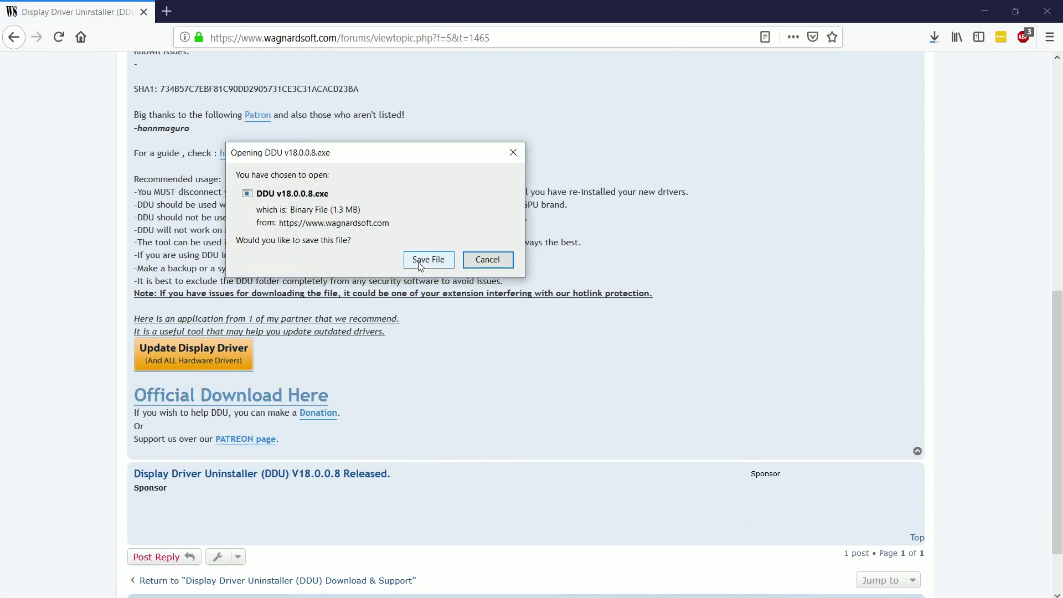
pyautogui.click(421, 261)
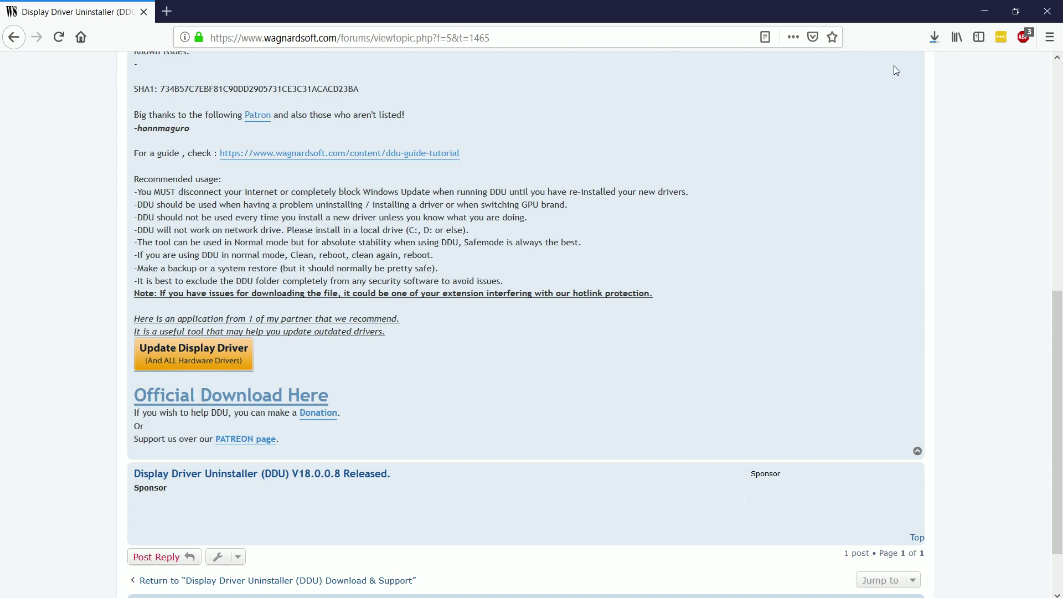
# Review Firefox downloads, then inspect the Latest DDU and Latest NVIDIA folders in the DDU window
pyautogui.click(934, 38)
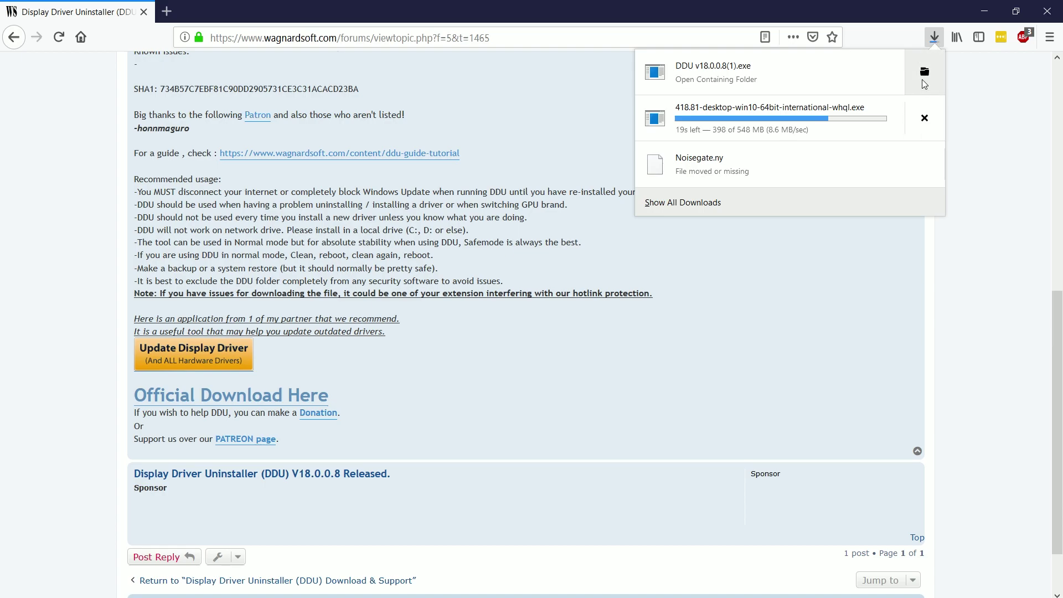
pyautogui.click(114, 592)
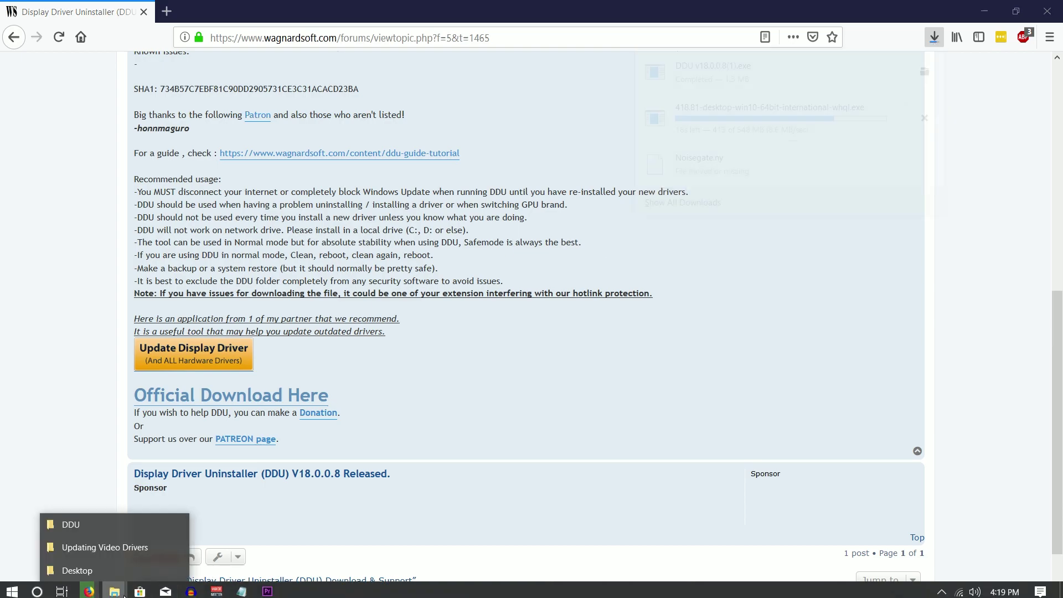
pyautogui.click(78, 524)
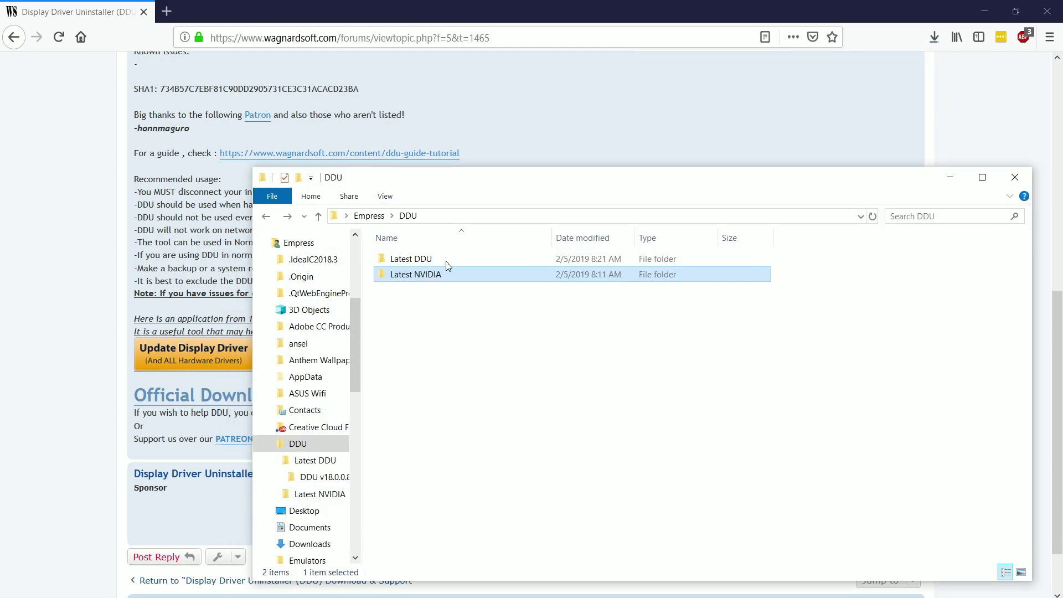
pyautogui.doubleClick(431, 259)
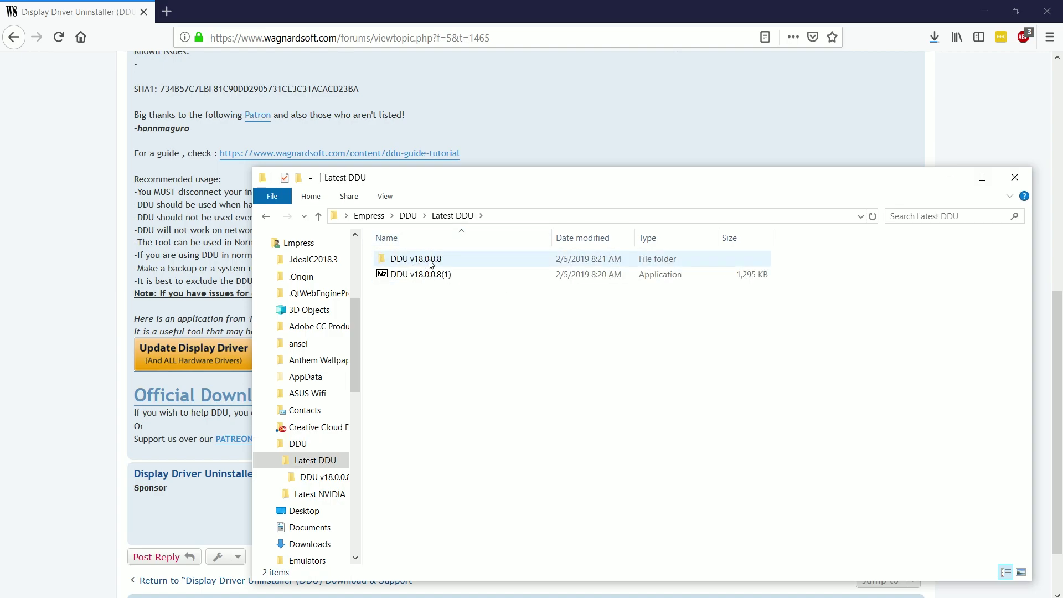
pyautogui.press('BackSpace')
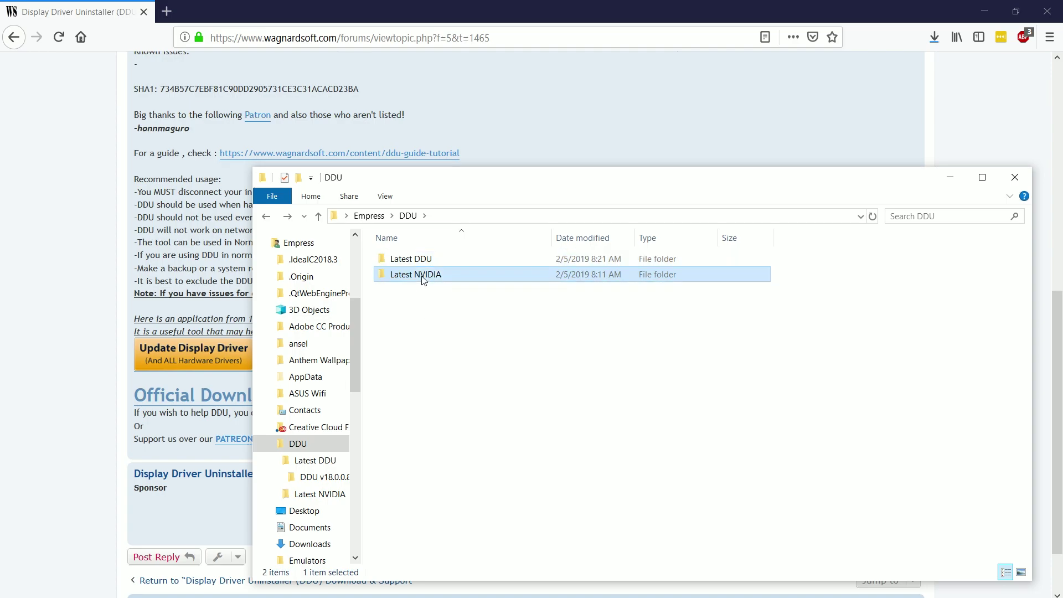
pyautogui.doubleClick(427, 274)
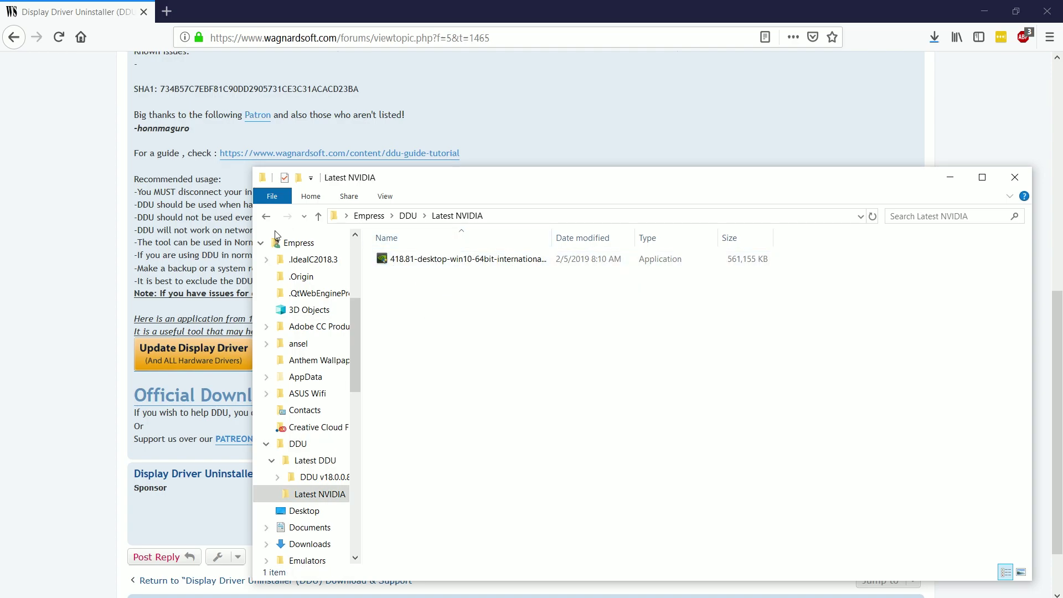
pyautogui.click(266, 218)
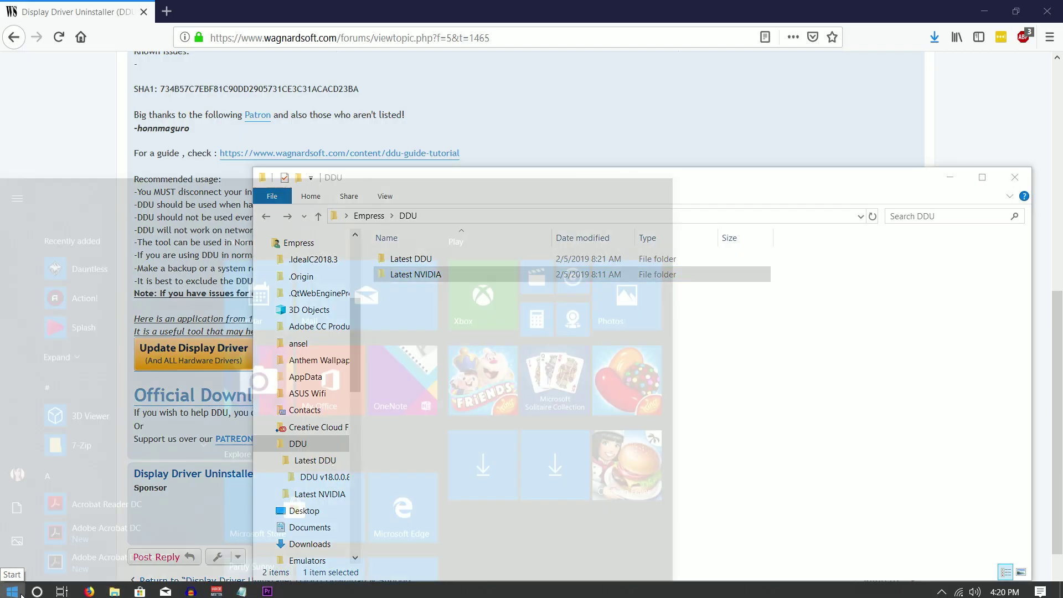
# Disable the Wi-Fi adapter via Control Panel's Network and Sharing Center adapter settings
pyautogui.click(20, 593)
pyautogui.write('control')
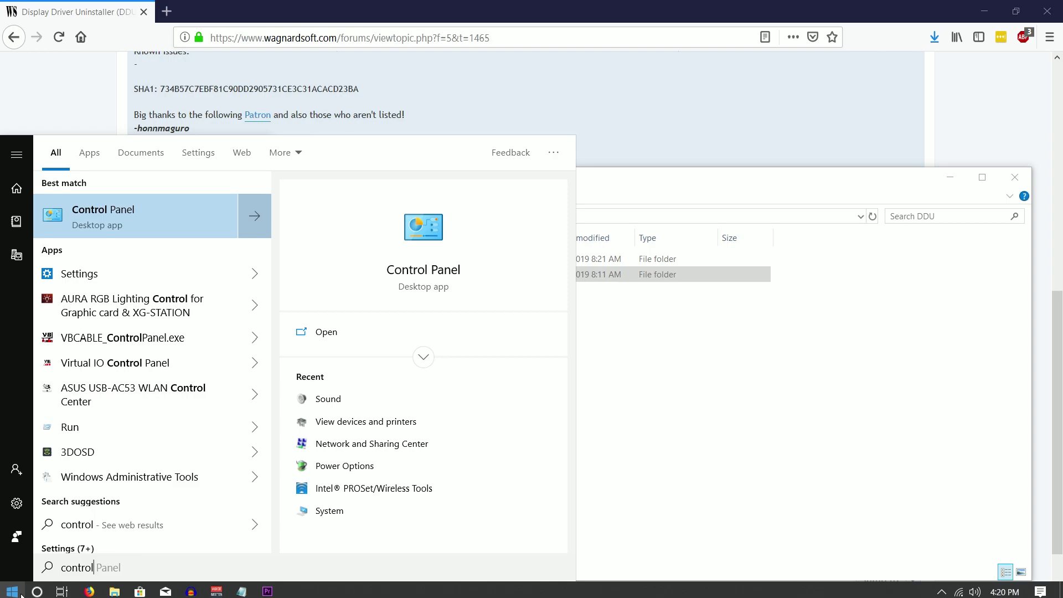
pyautogui.press('Return')
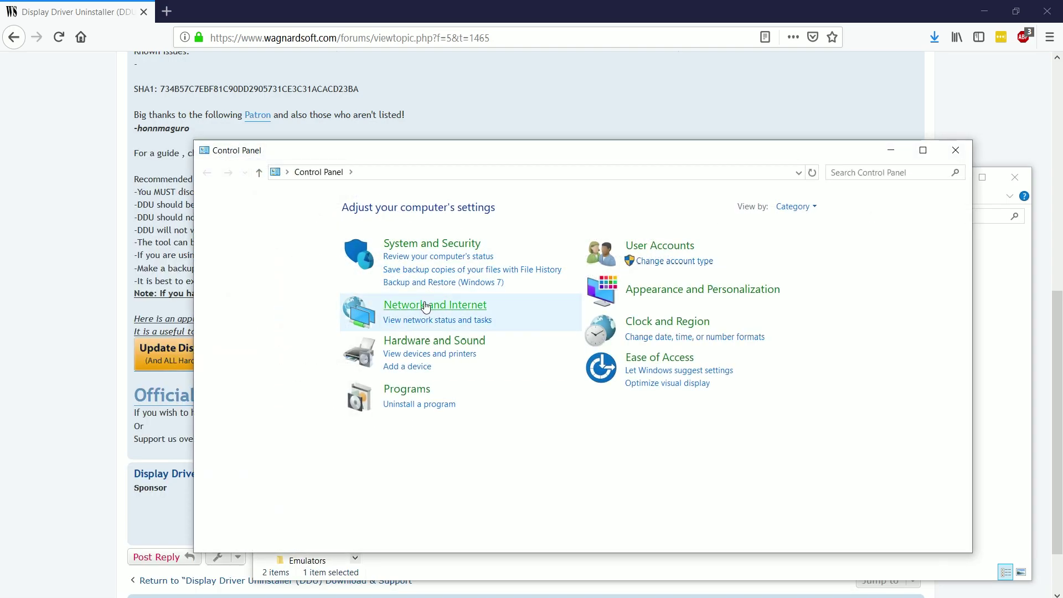
pyautogui.click(434, 306)
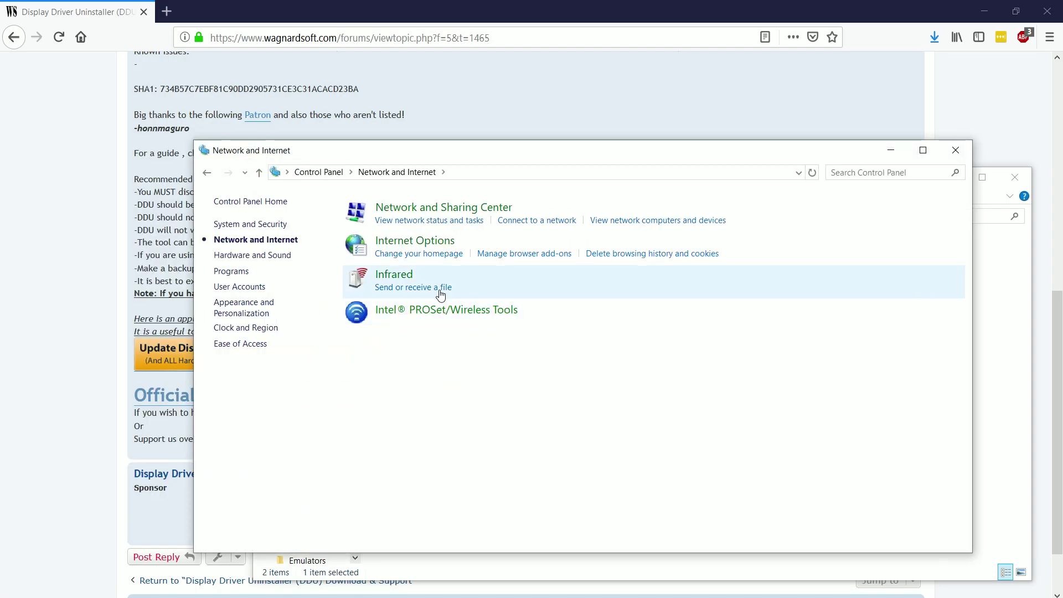
pyautogui.click(419, 208)
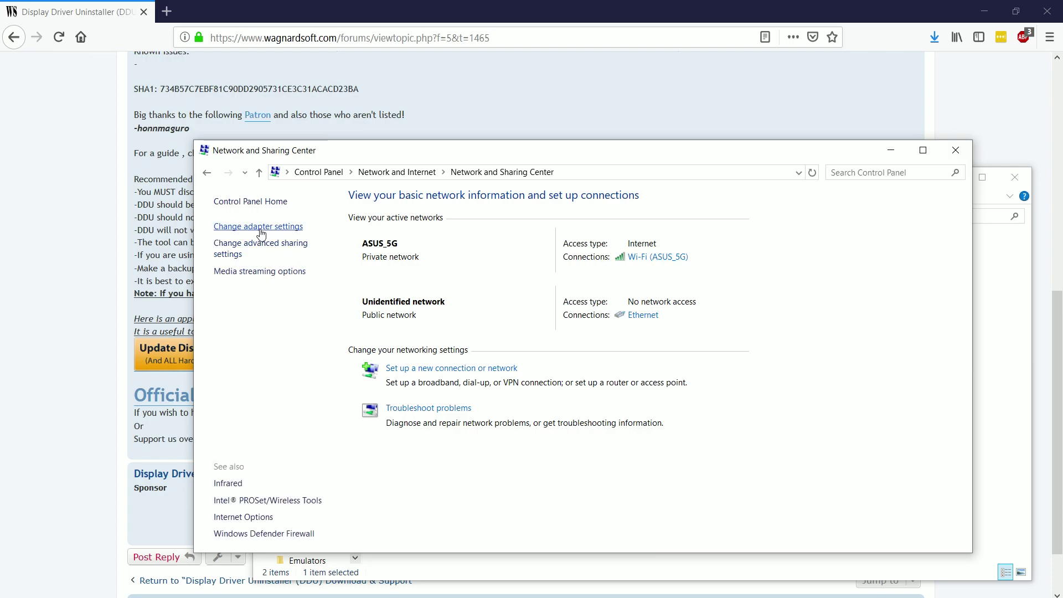
pyautogui.click(261, 227)
pyautogui.click(645, 250)
pyautogui.rightClick(649, 251)
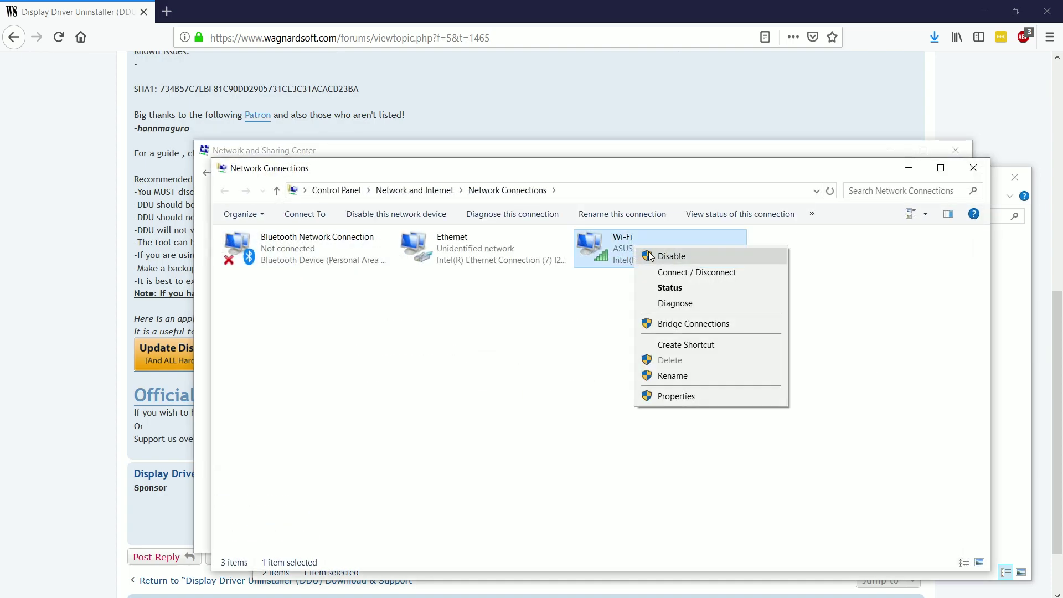
pyautogui.click(667, 257)
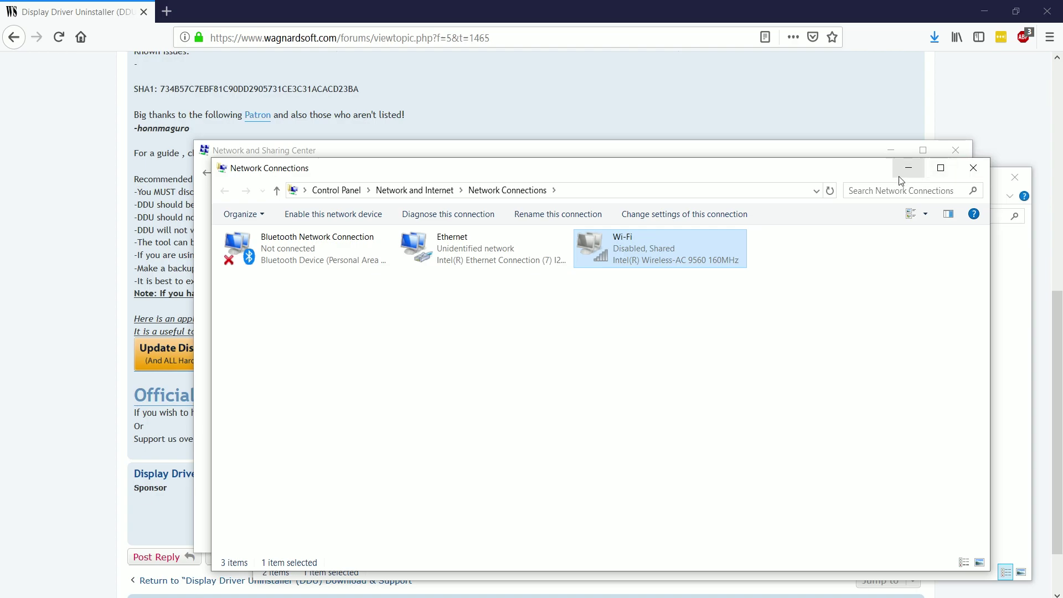
pyautogui.click(967, 168)
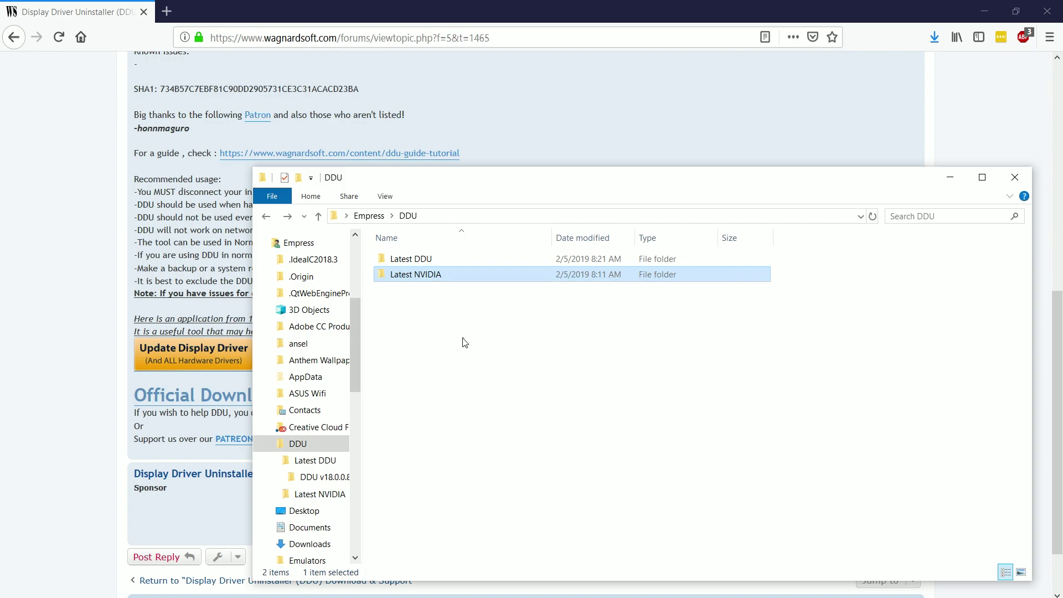
pyautogui.click(12, 591)
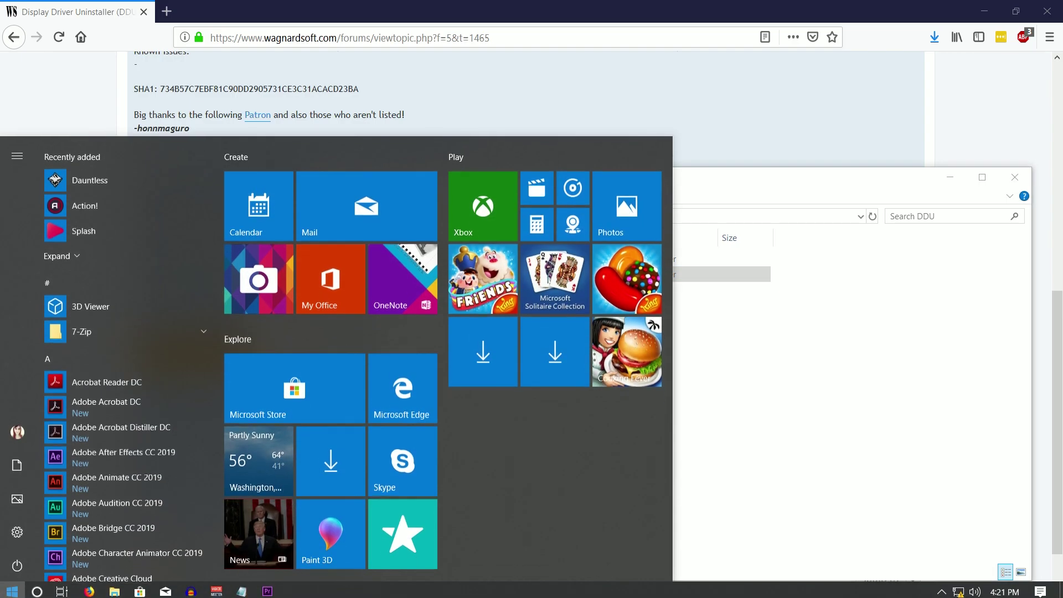
pyautogui.click(13, 592)
pyautogui.rightClick(14, 591)
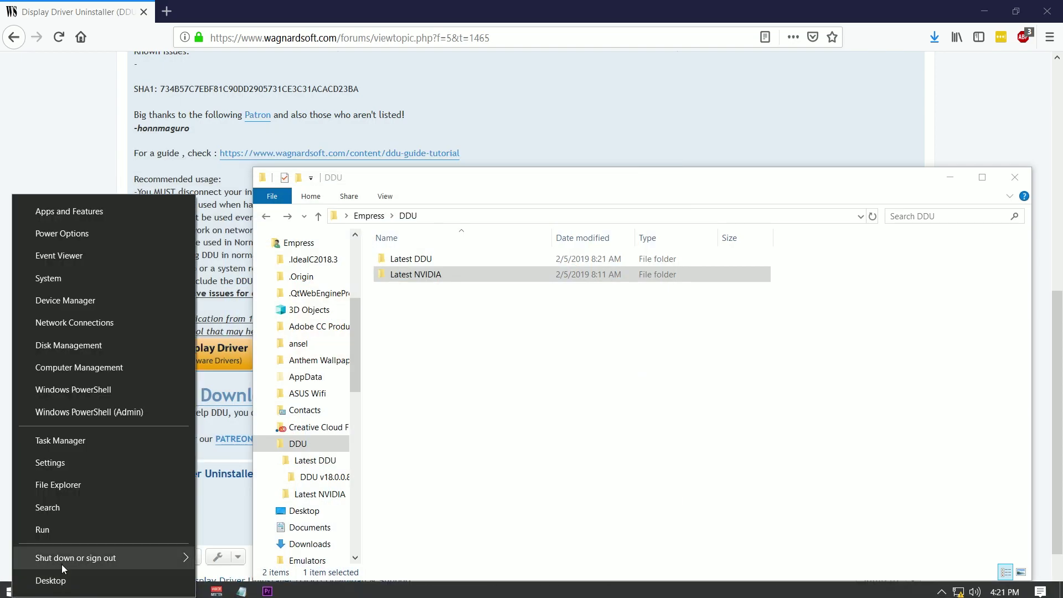
pyautogui.moveTo(84, 557)
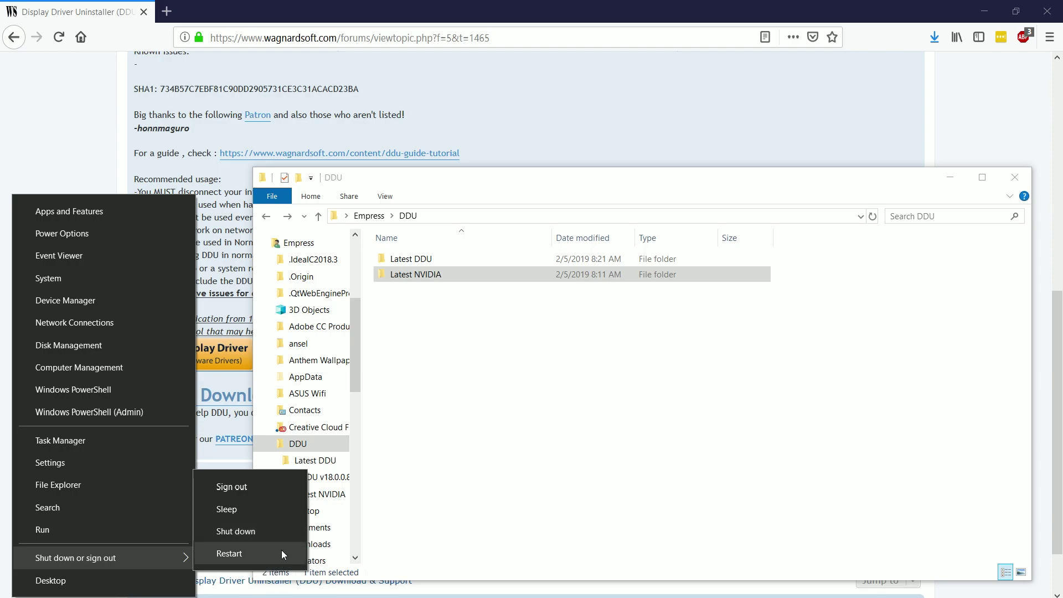
pyautogui.click(511, 407)
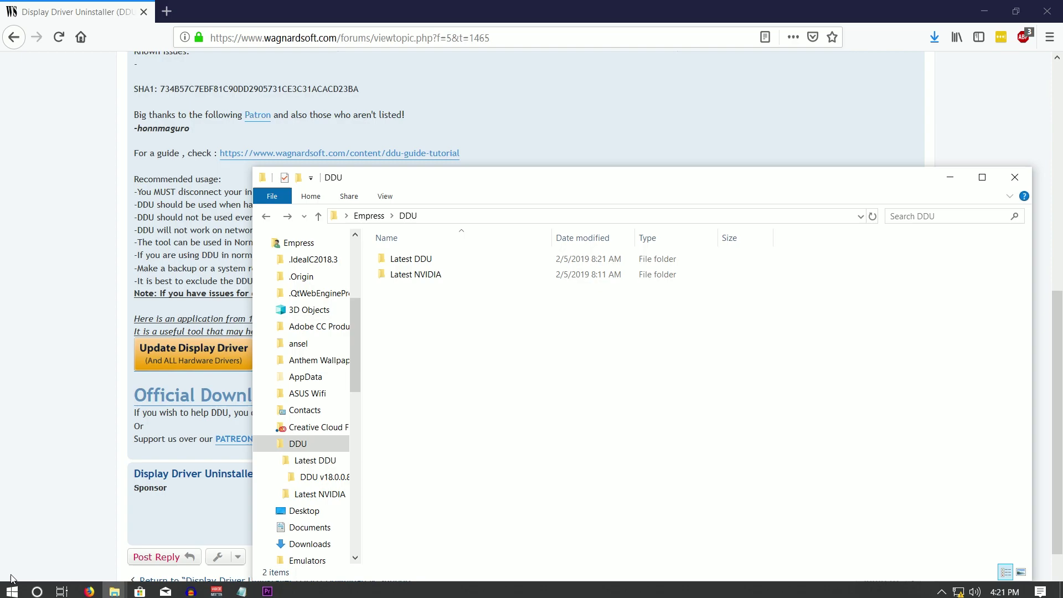
pyautogui.rightClick(3, 596)
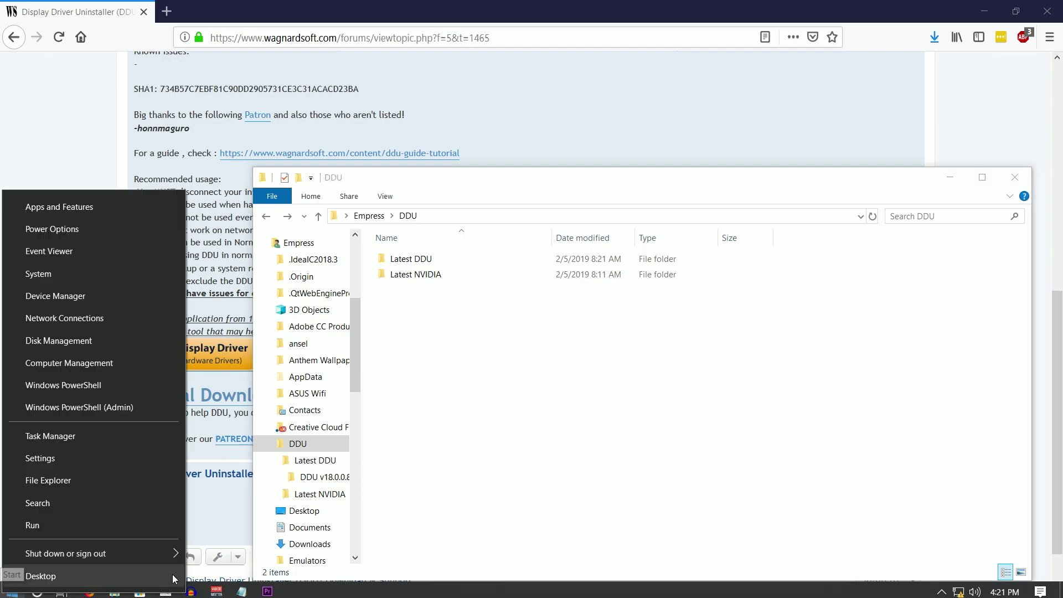
pyautogui.moveTo(174, 561)
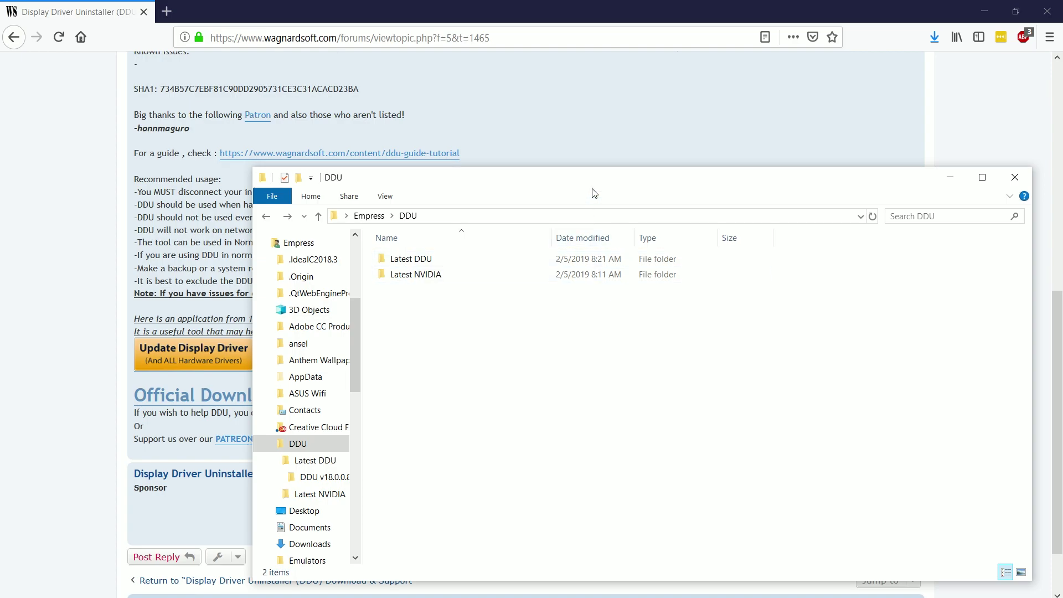
# Run Display Driver Uninstaller as administrator from Latest DDU > DDU v18.0.0.8
pyautogui.moveTo(605, 182); pyautogui.dragTo(548, 163)
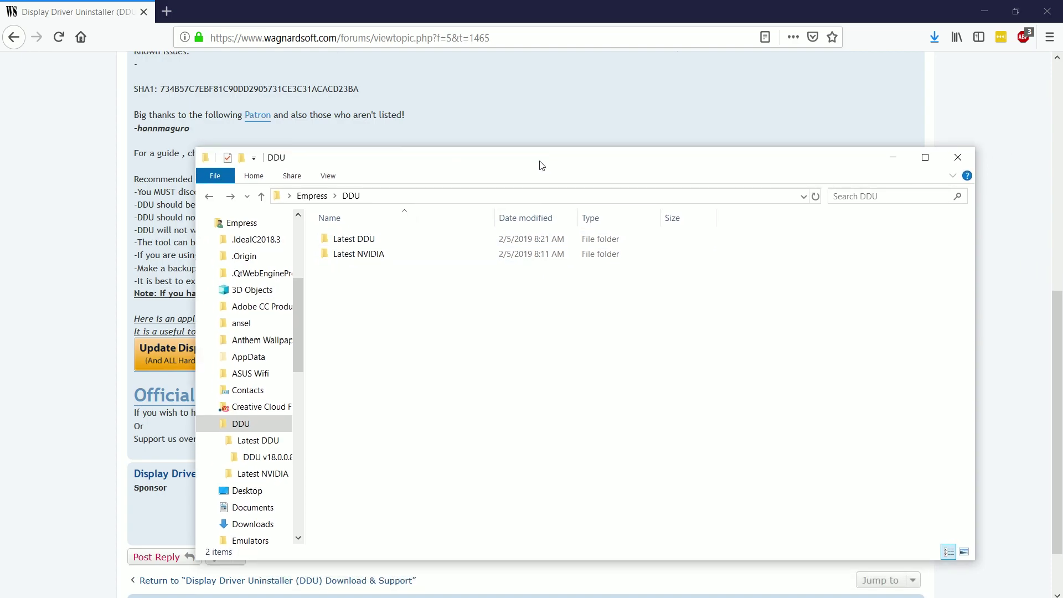
pyautogui.doubleClick(344, 241)
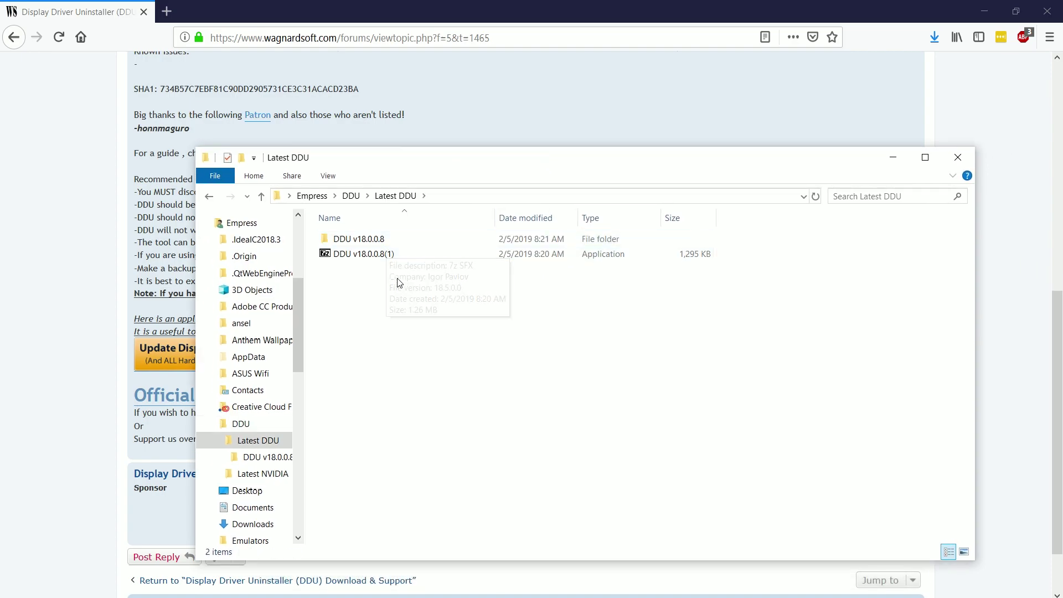
pyautogui.doubleClick(363, 239)
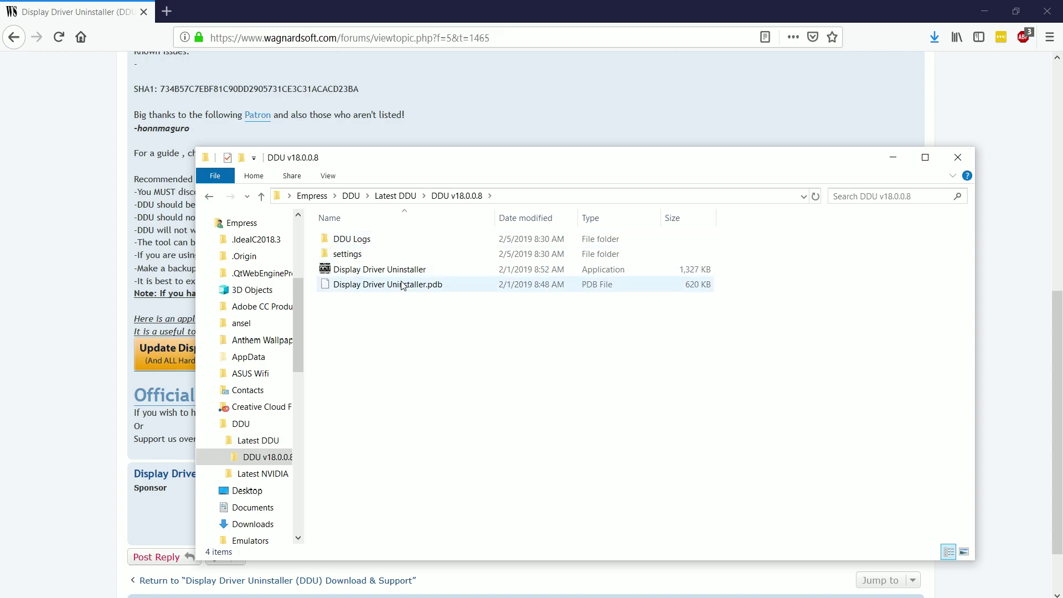
pyautogui.click(209, 197)
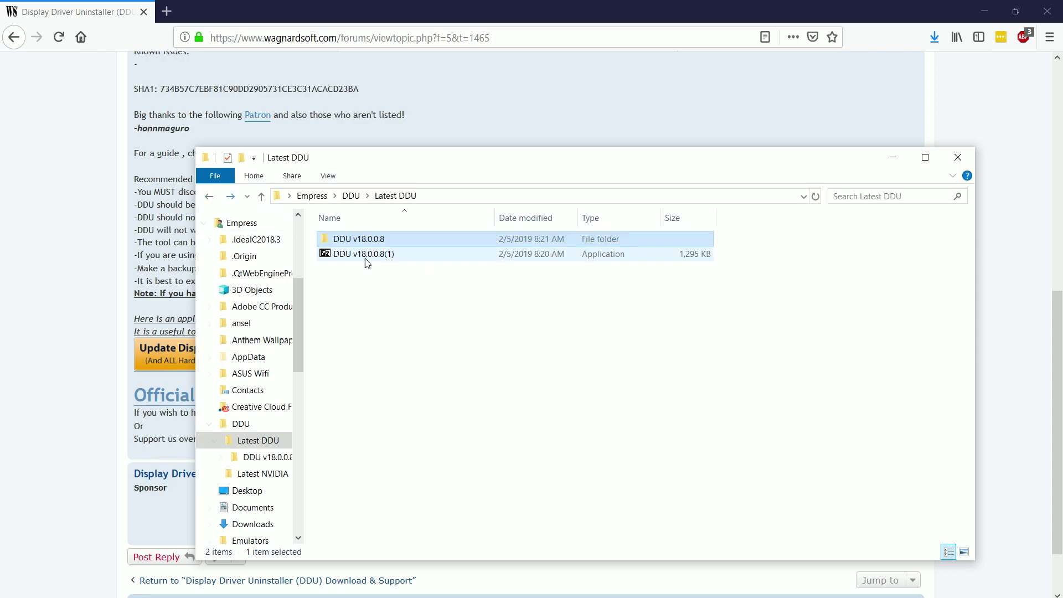
pyautogui.rightClick(365, 257)
pyautogui.moveTo(511, 338)
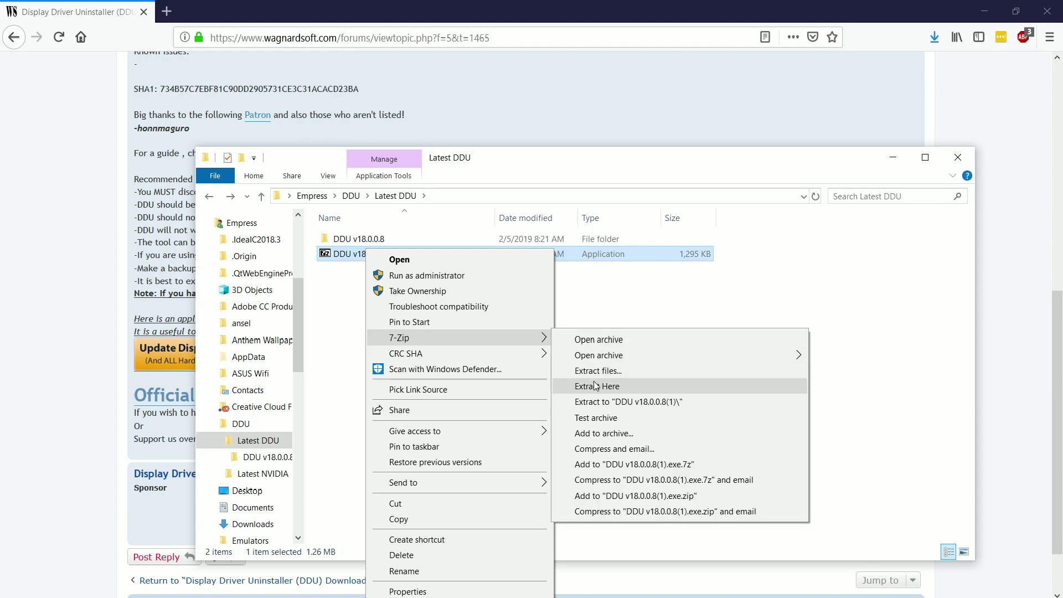
pyautogui.click(335, 355)
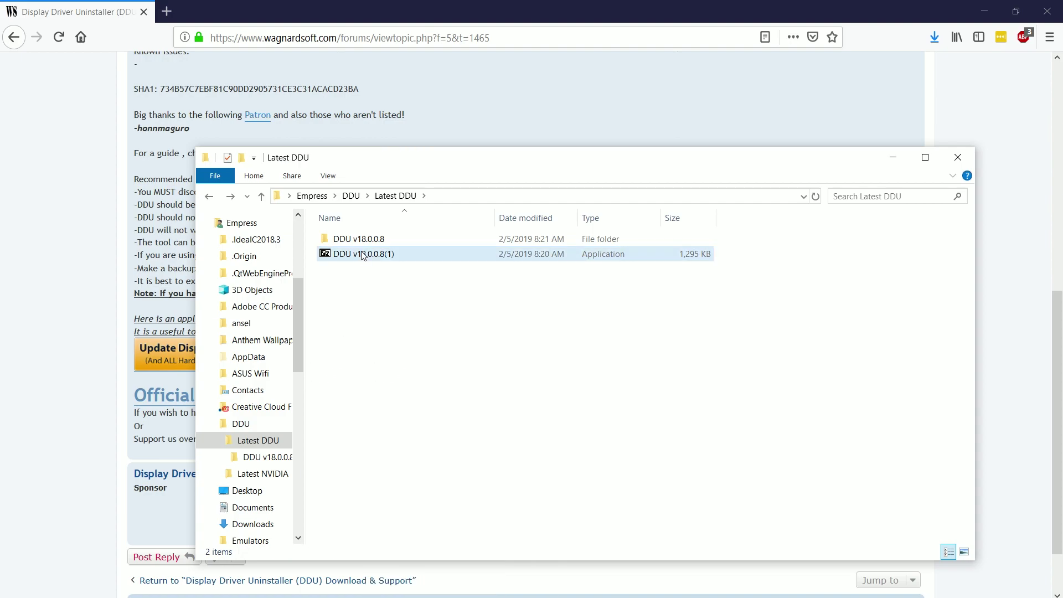
pyautogui.doubleClick(354, 239)
pyautogui.click(359, 269)
pyautogui.rightClick(359, 269)
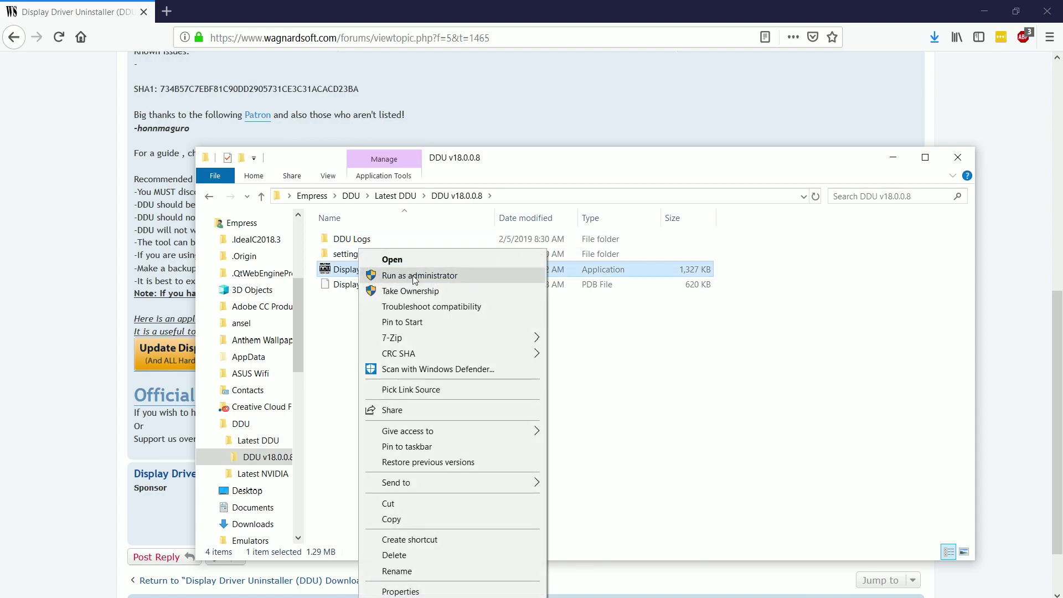
pyautogui.click(368, 272)
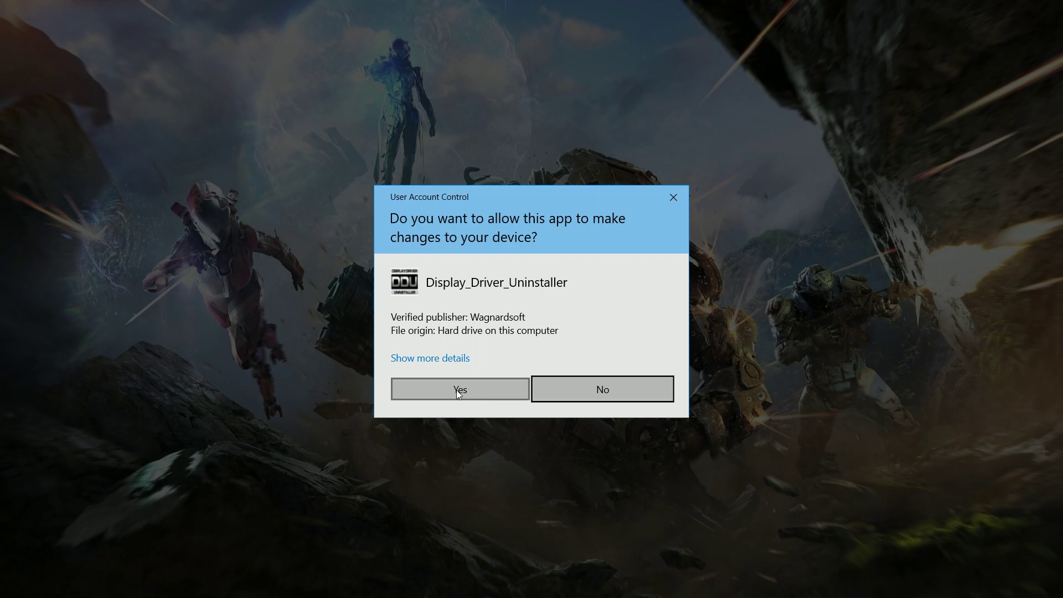
# Approve DDU's UAC prompt and acknowledge its Safe Mode warning
pyautogui.click(481, 391)
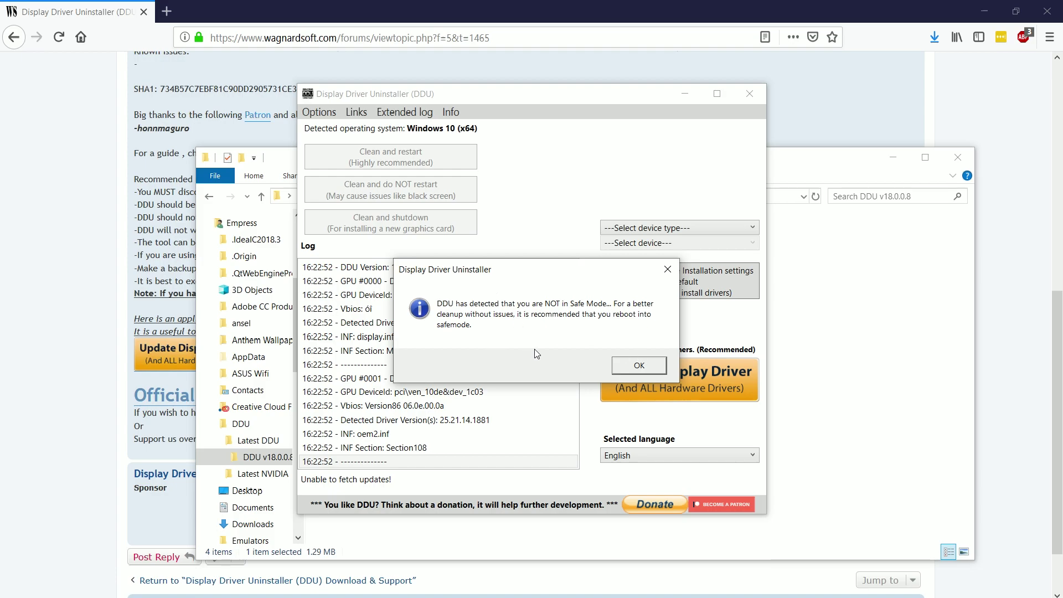
pyautogui.click(637, 367)
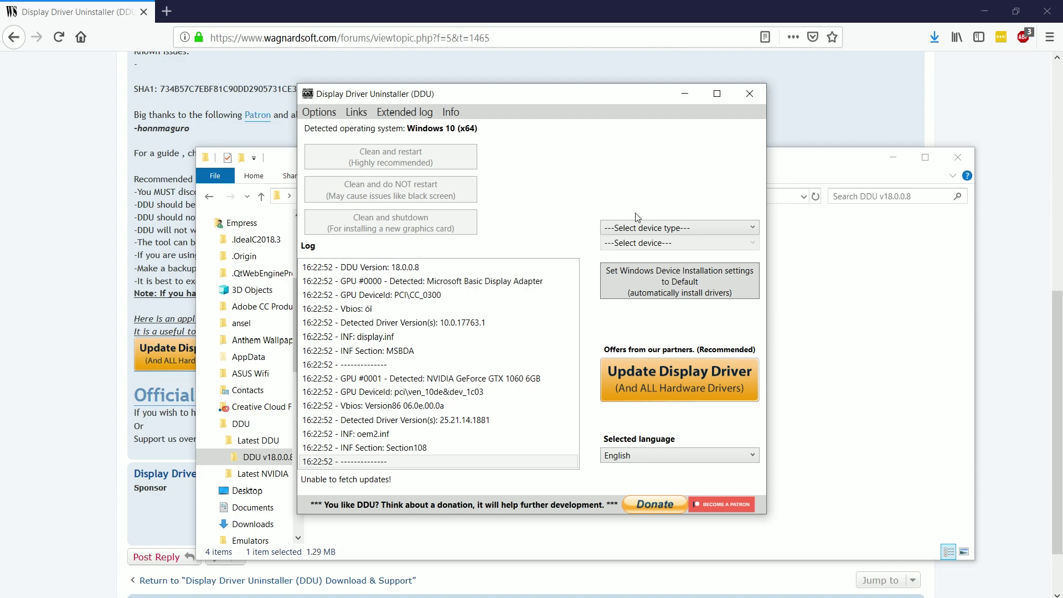
# Choose GPU as the device type and NVIDIA as the device in DDU
pyautogui.click(634, 226)
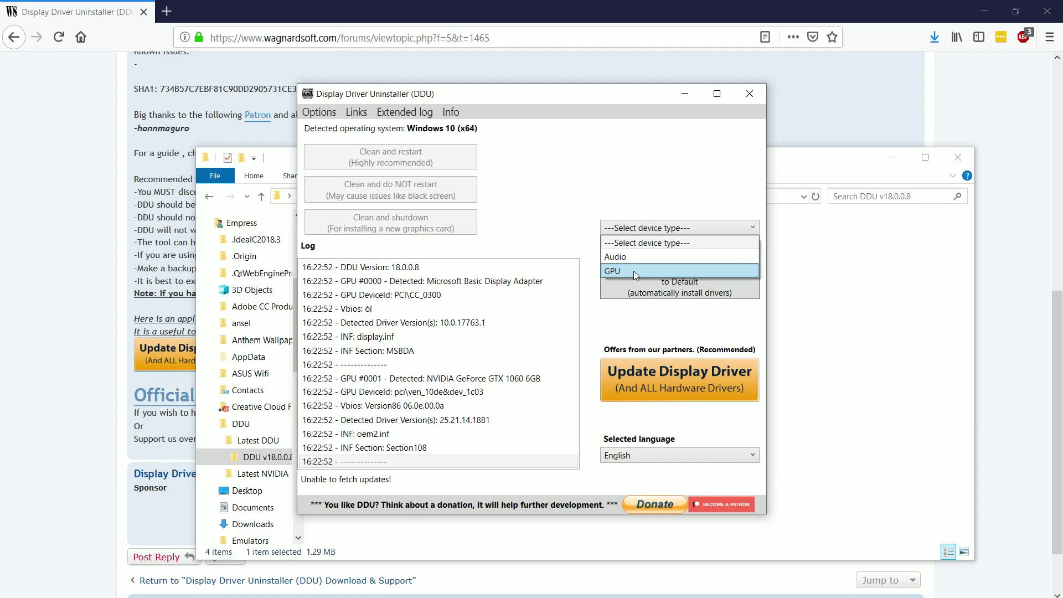
pyautogui.click(634, 271)
pyautogui.click(645, 243)
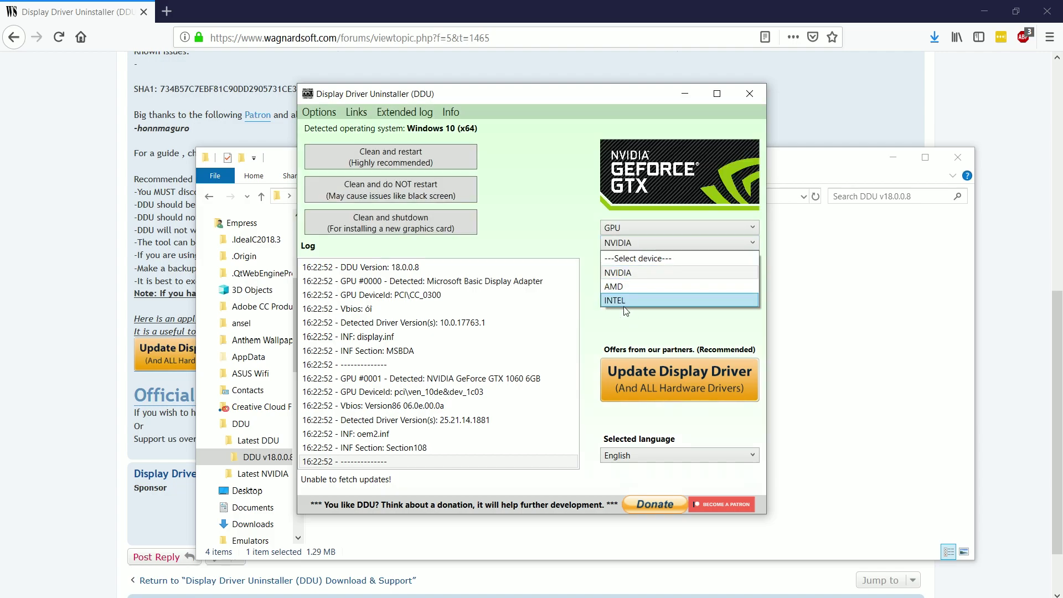
pyautogui.click(631, 273)
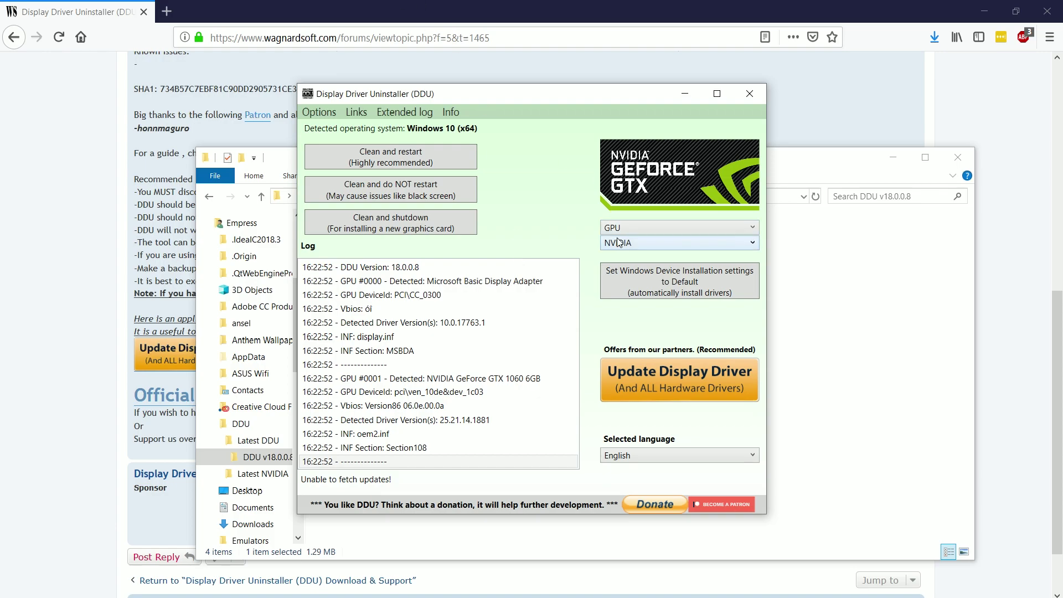
pyautogui.click(635, 242)
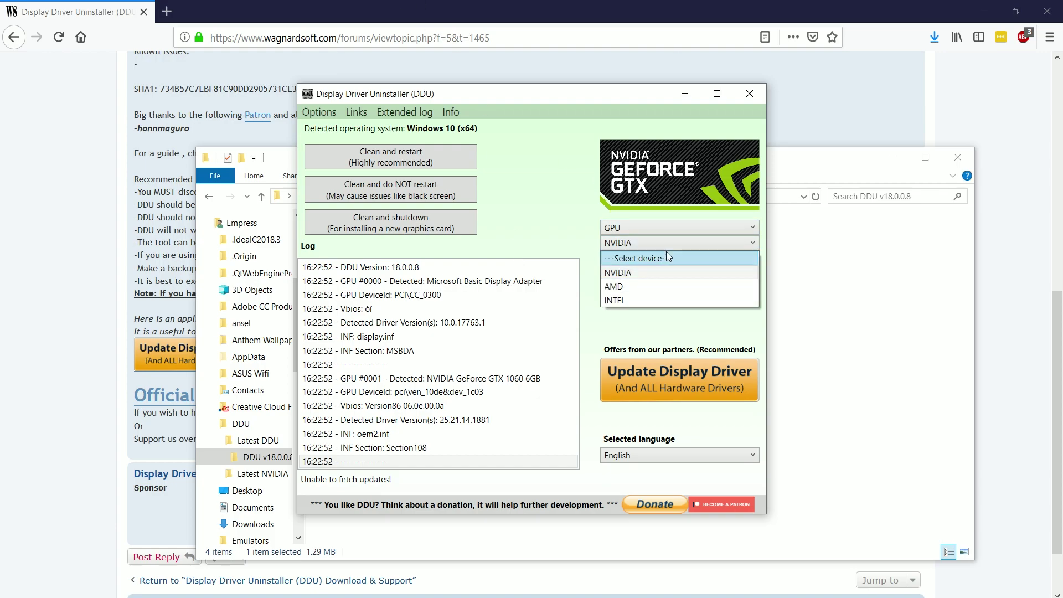
pyautogui.click(626, 287)
pyautogui.click(630, 244)
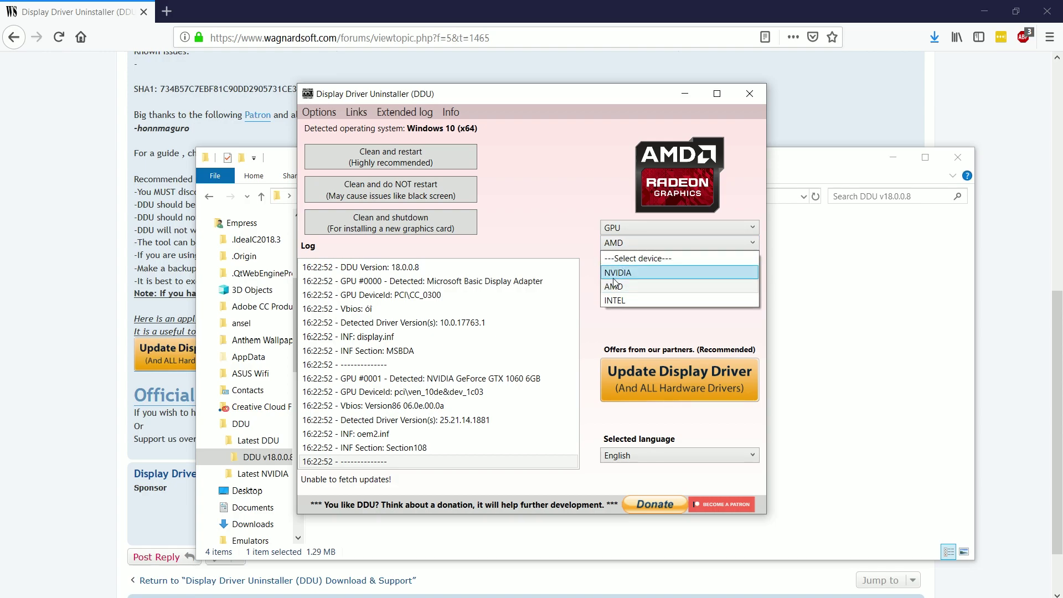
pyautogui.click(621, 273)
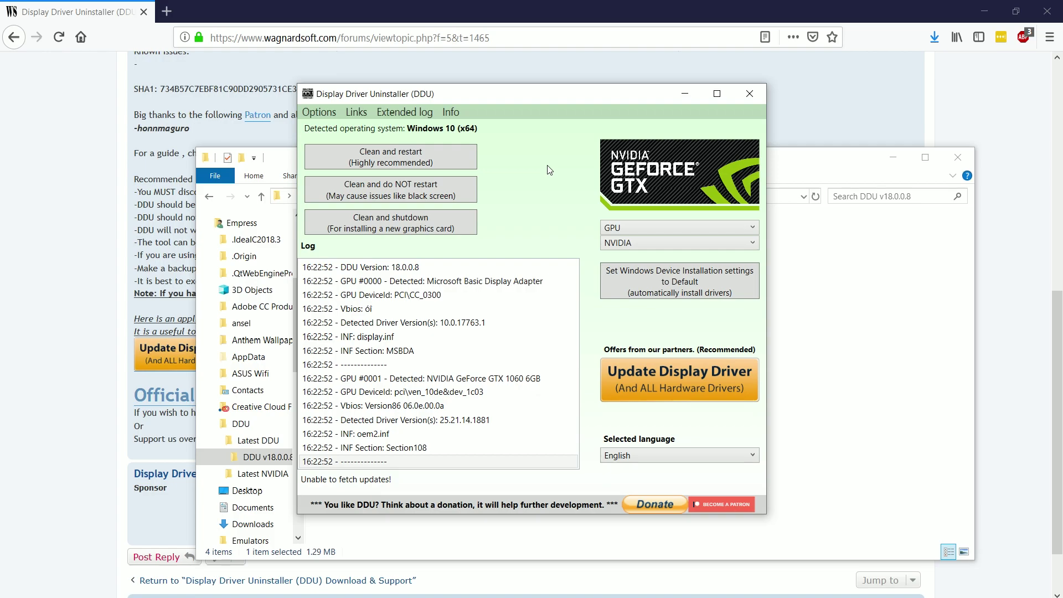
# Close Display Driver Uninstaller and open the Latest NVIDIA folder in File Explorer
pyautogui.click(750, 95)
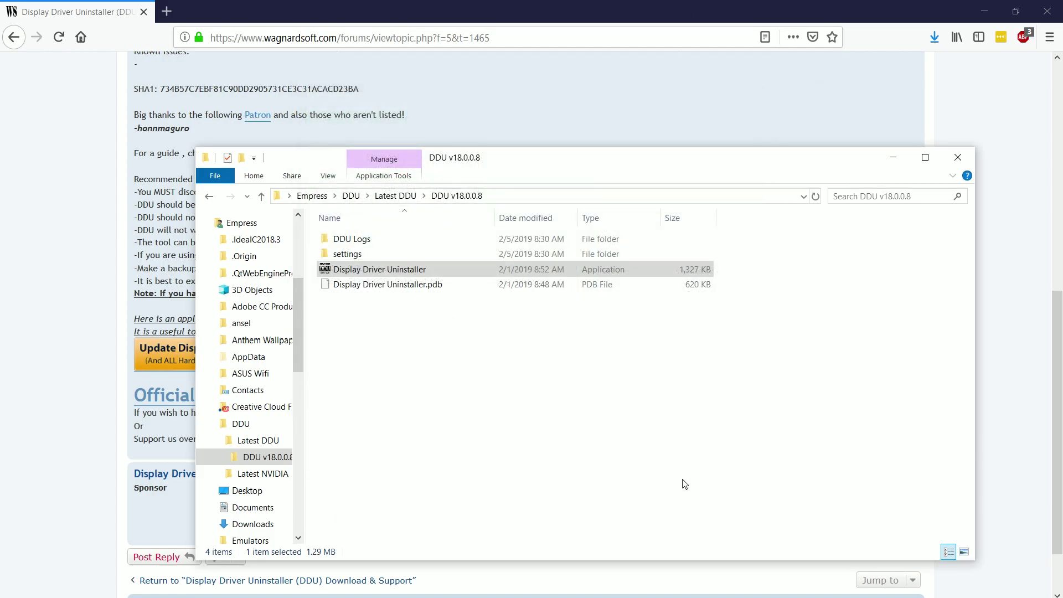
pyautogui.click(893, 156)
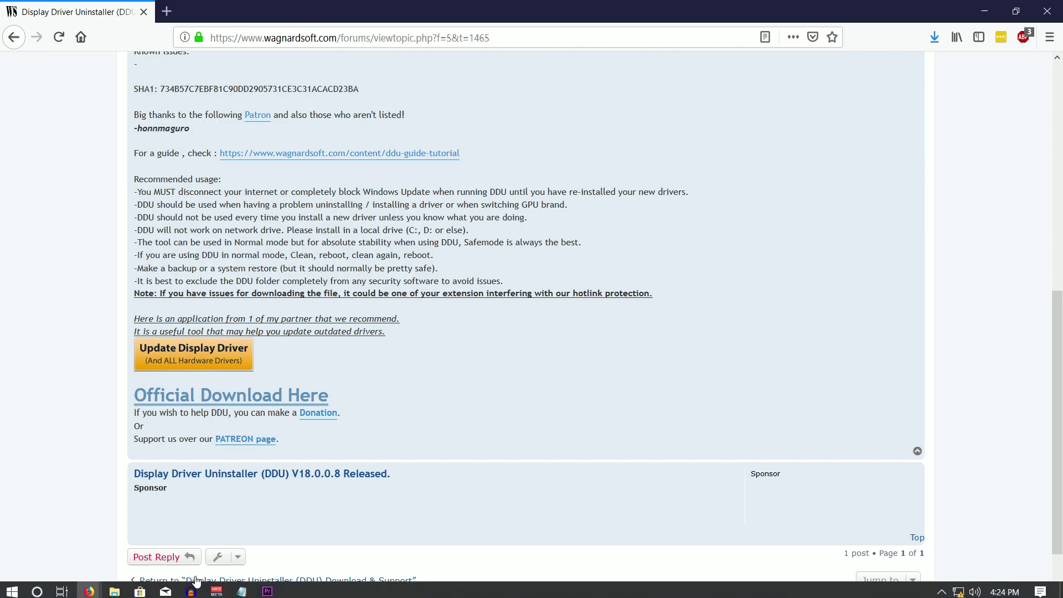
pyautogui.moveTo(115, 590)
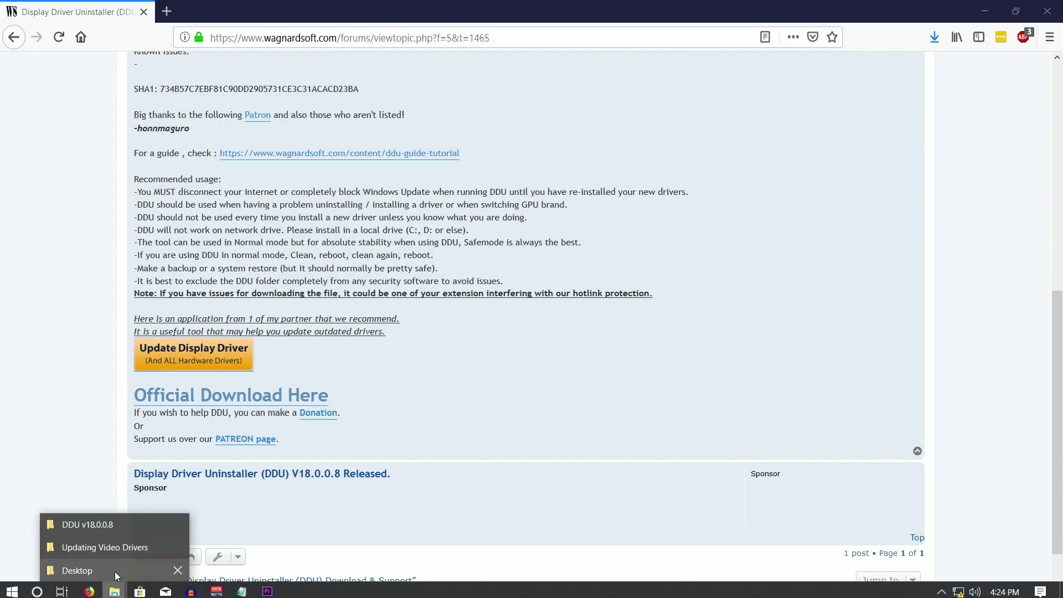
pyautogui.click(121, 529)
pyautogui.click(209, 198)
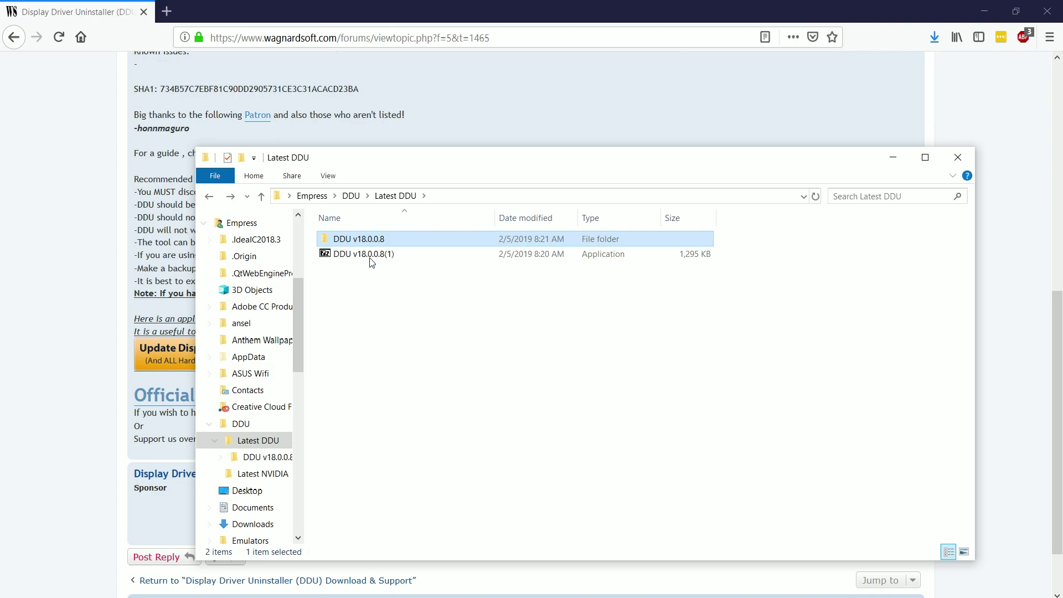
pyautogui.click(210, 197)
pyautogui.click(341, 256)
pyautogui.doubleClick(341, 256)
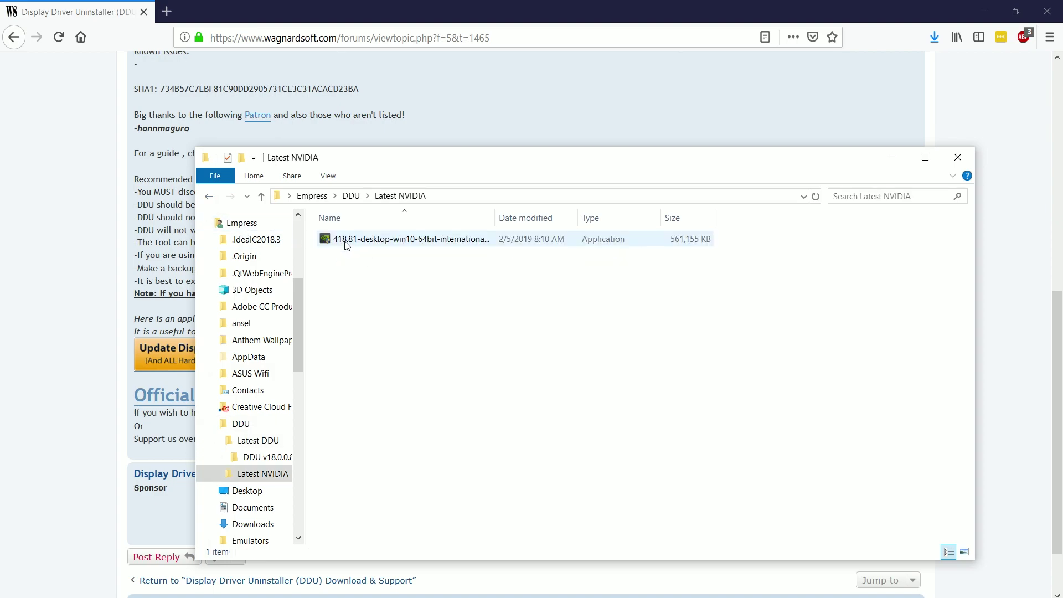
# Run the 418.81 driver package as administrator and extract it to the default path
pyautogui.rightClick(344, 242)
pyautogui.click(362, 270)
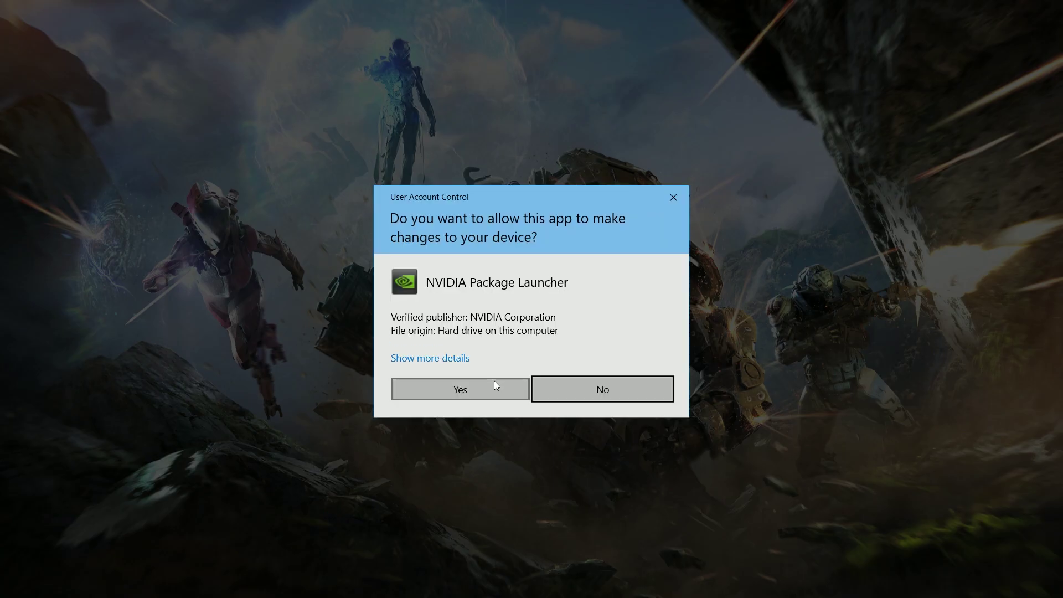
pyautogui.click(494, 380)
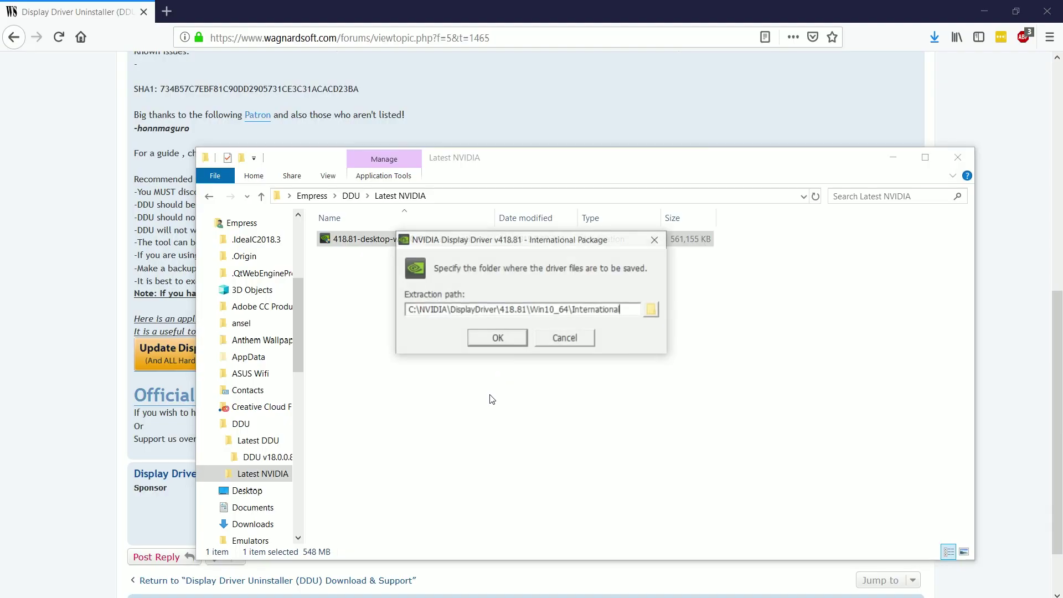
pyautogui.click(505, 339)
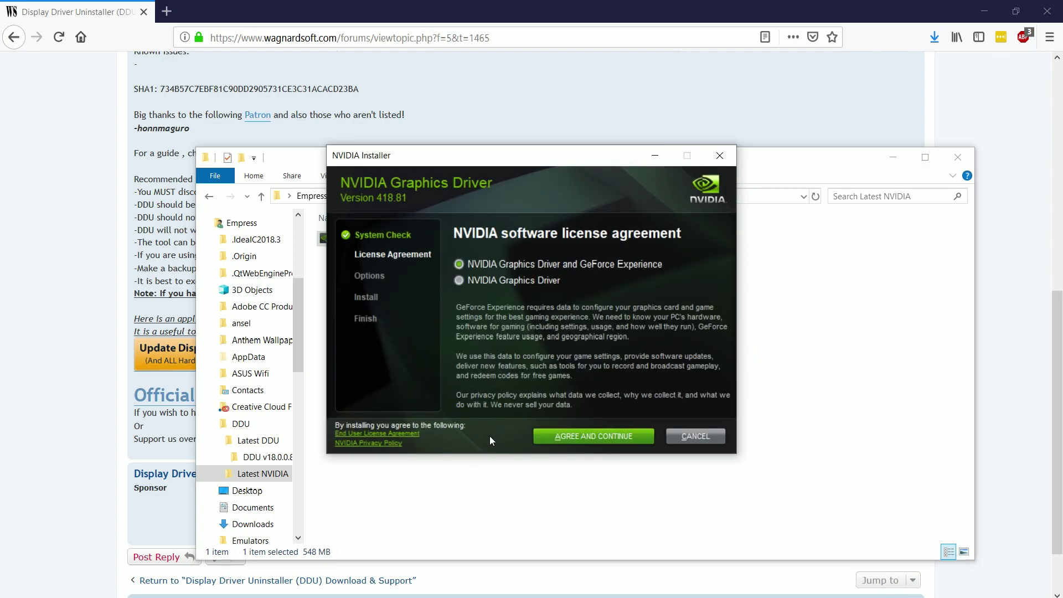
# Install only the 418.81 NVIDIA Graphics Driver, accept the licence and choose Custom (Advanced) installation
pyautogui.click(495, 280)
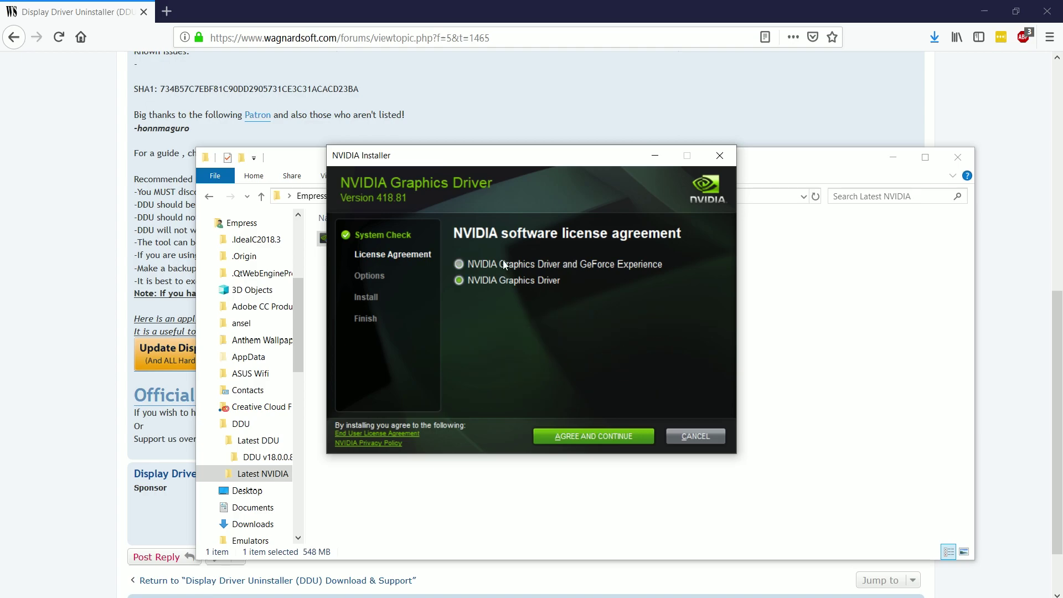
pyautogui.click(564, 438)
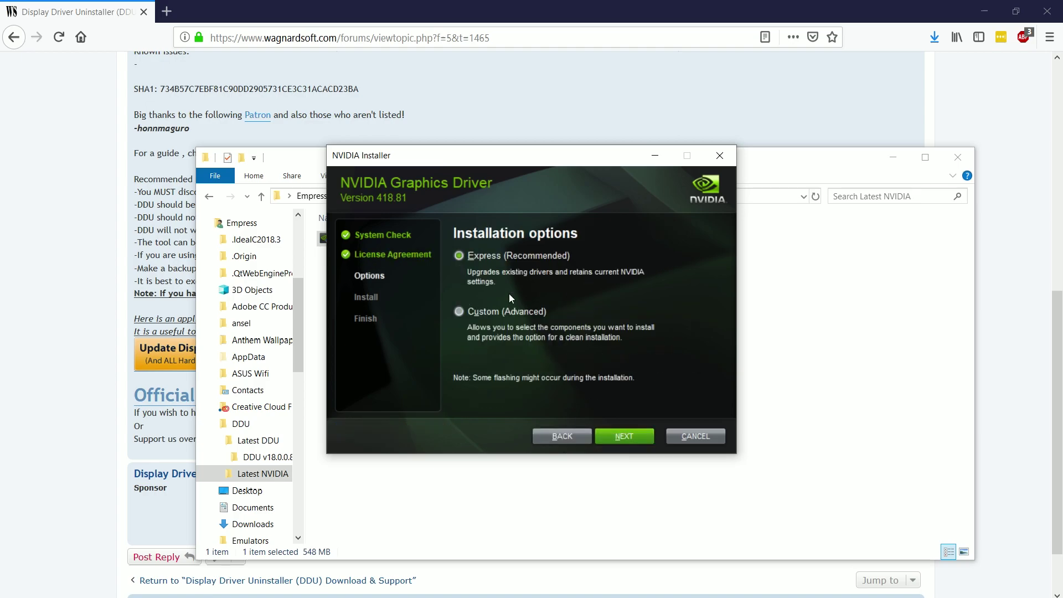
pyautogui.click(458, 312)
pyautogui.click(624, 436)
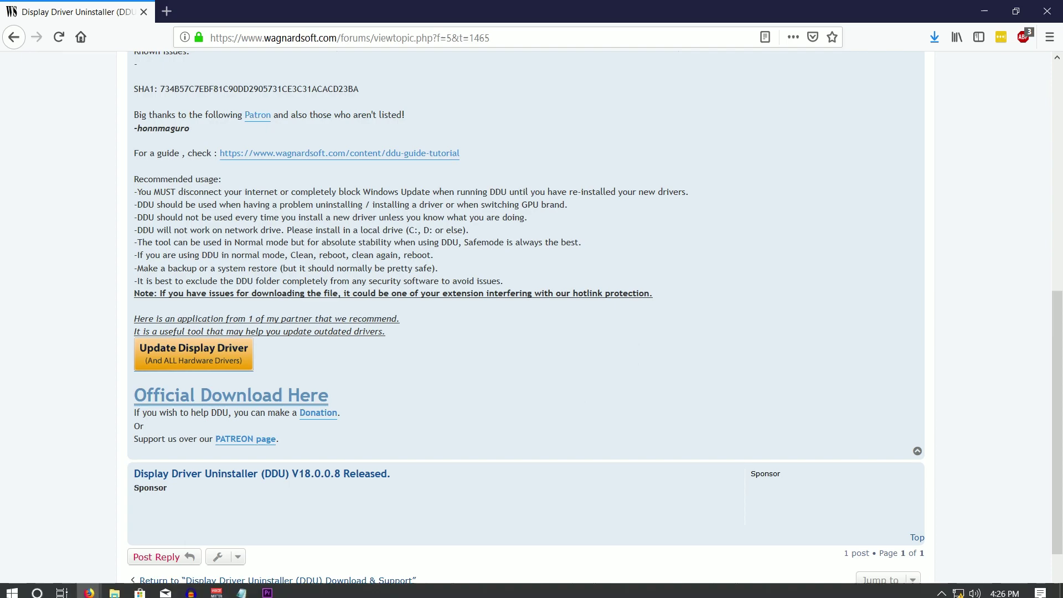
# Open Control Panel's Network and Sharing Center and show the network adapter list
pyautogui.press('super')
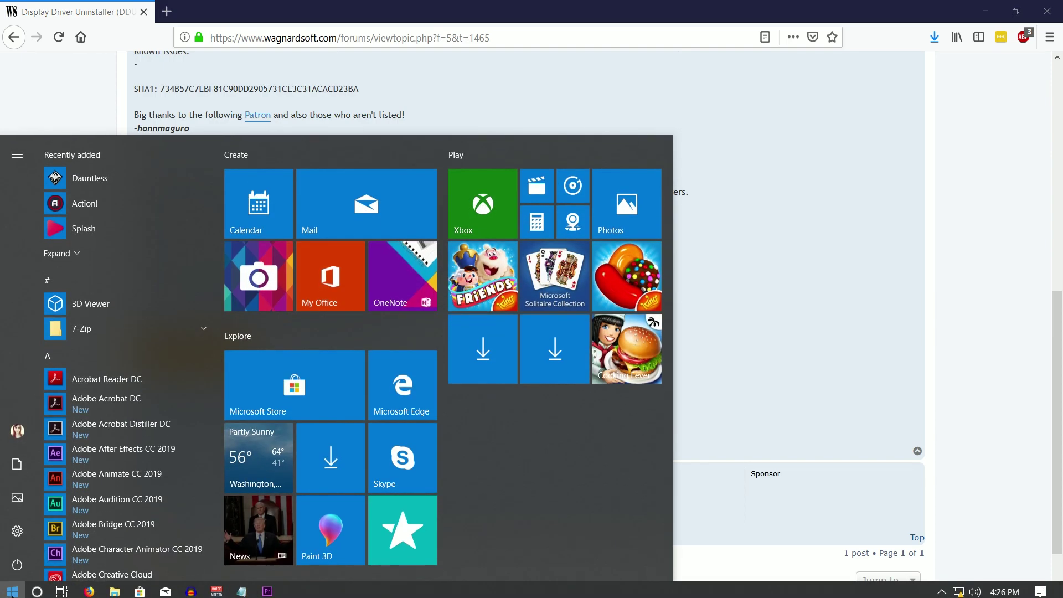
pyautogui.write('control')
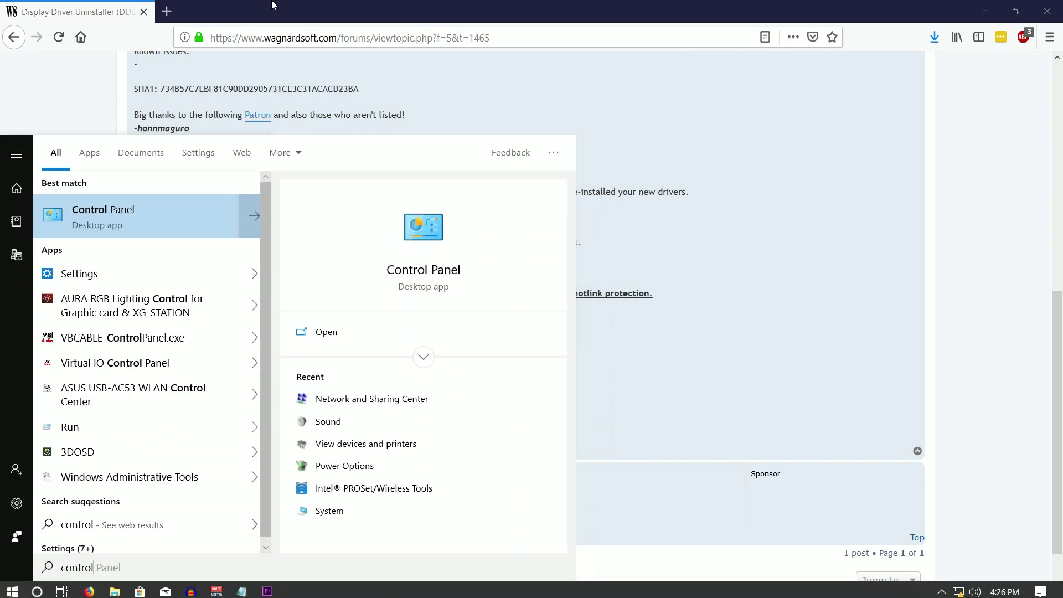
pyautogui.click(160, 205)
pyautogui.click(413, 304)
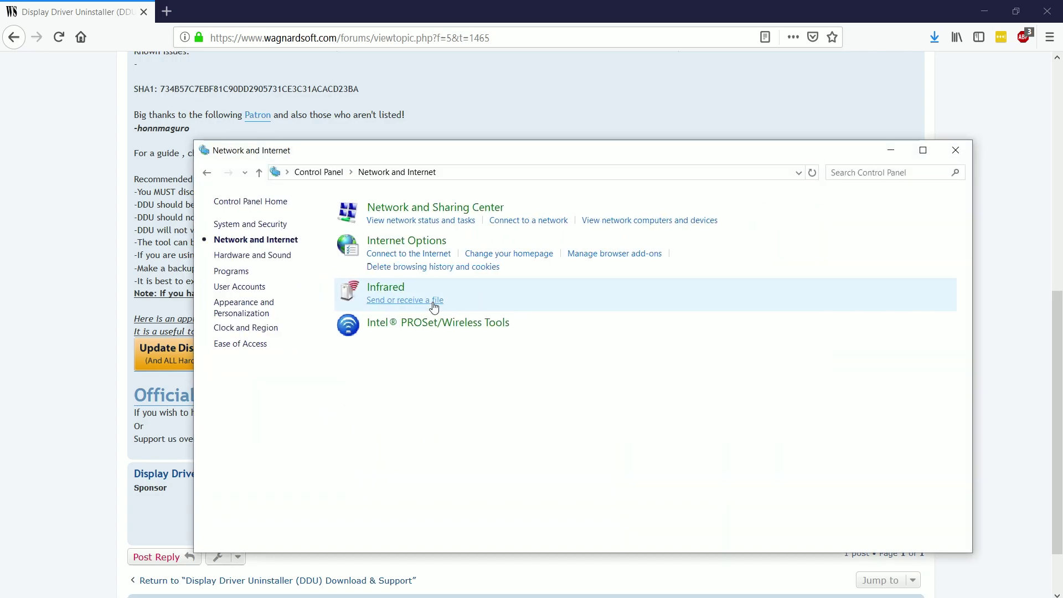
pyautogui.click(436, 222)
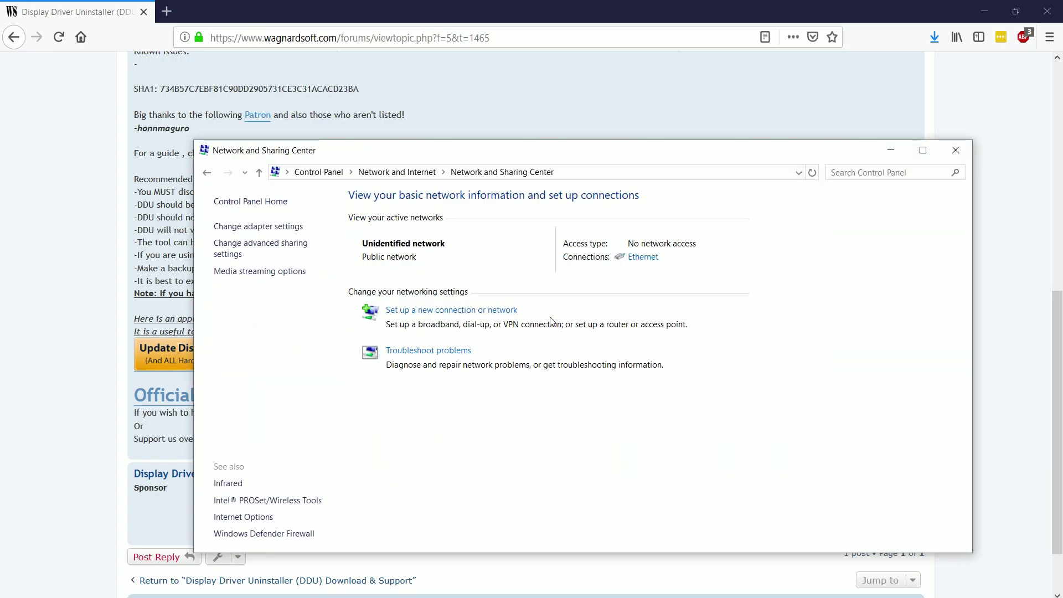
pyautogui.click(298, 230)
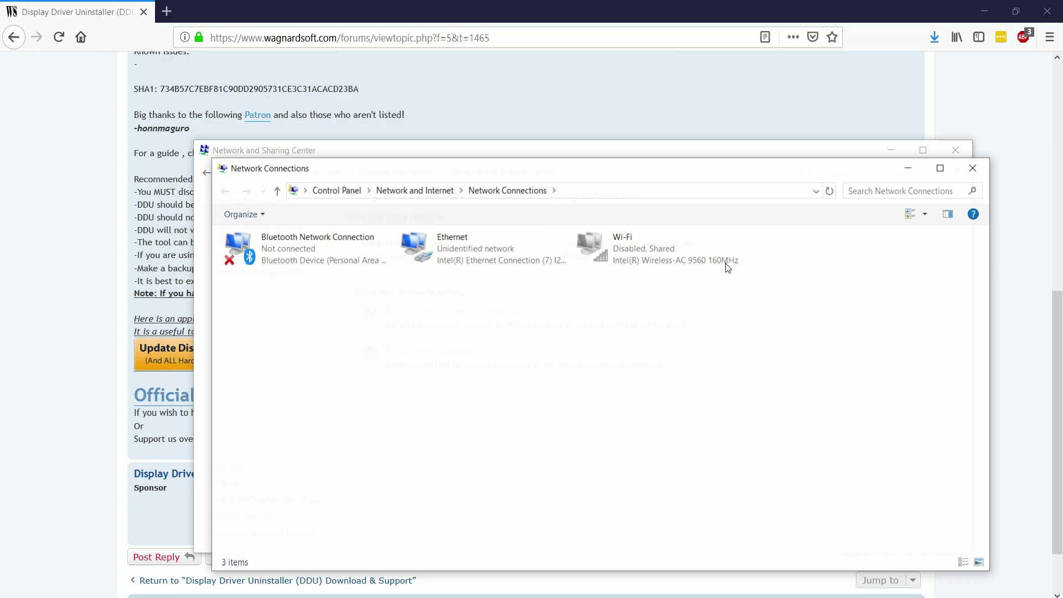
# Enable the Wi-Fi adapter and close the network windows
pyautogui.click(650, 241)
pyautogui.rightClick(650, 241)
pyautogui.click(689, 249)
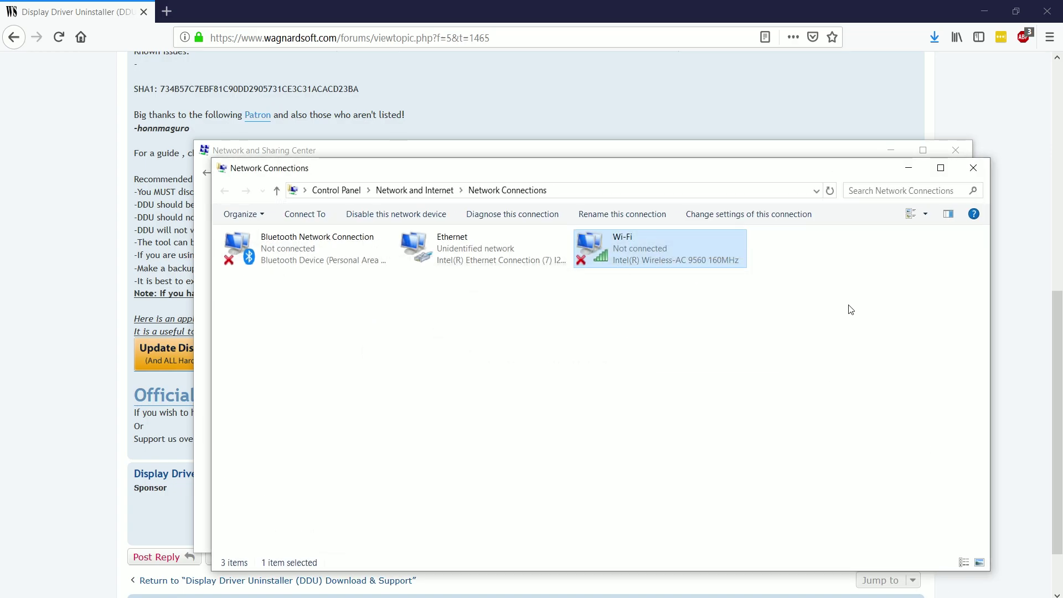
pyautogui.click(973, 168)
pyautogui.click(959, 150)
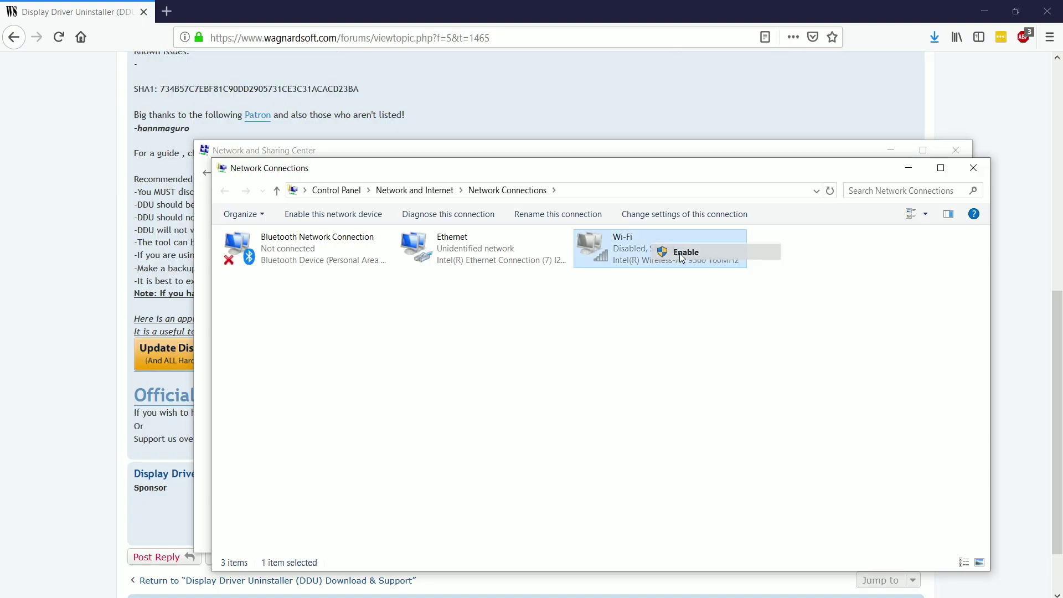
pyautogui.click(679, 254)
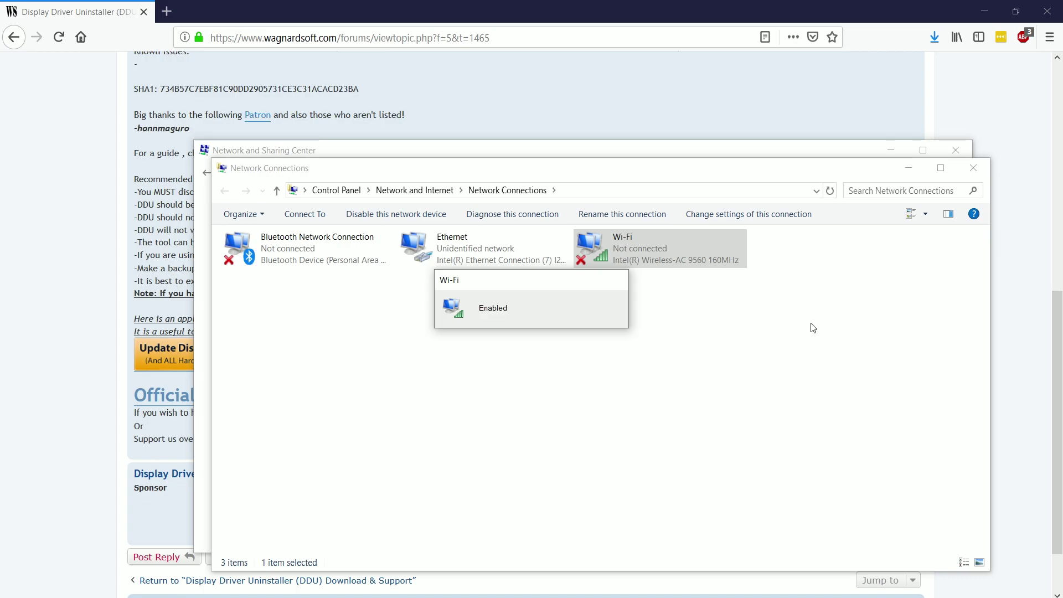
pyautogui.click(973, 167)
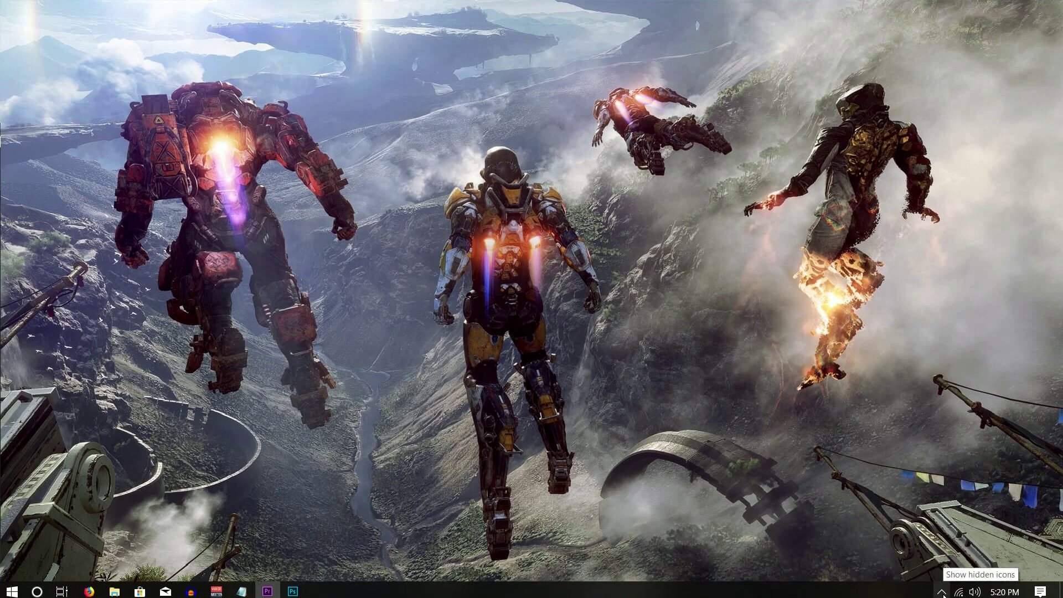
# Open NVIDIA Control Panel from the desktop menu and go to Manage 3D Settings
pyautogui.click(942, 592)
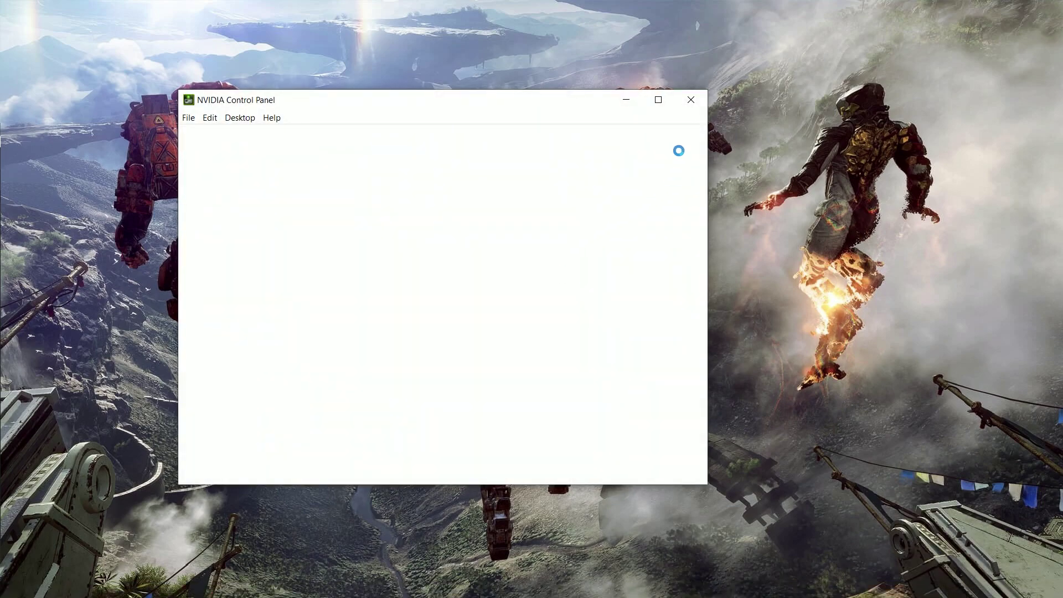
pyautogui.click(692, 100)
pyautogui.rightClick(497, 303)
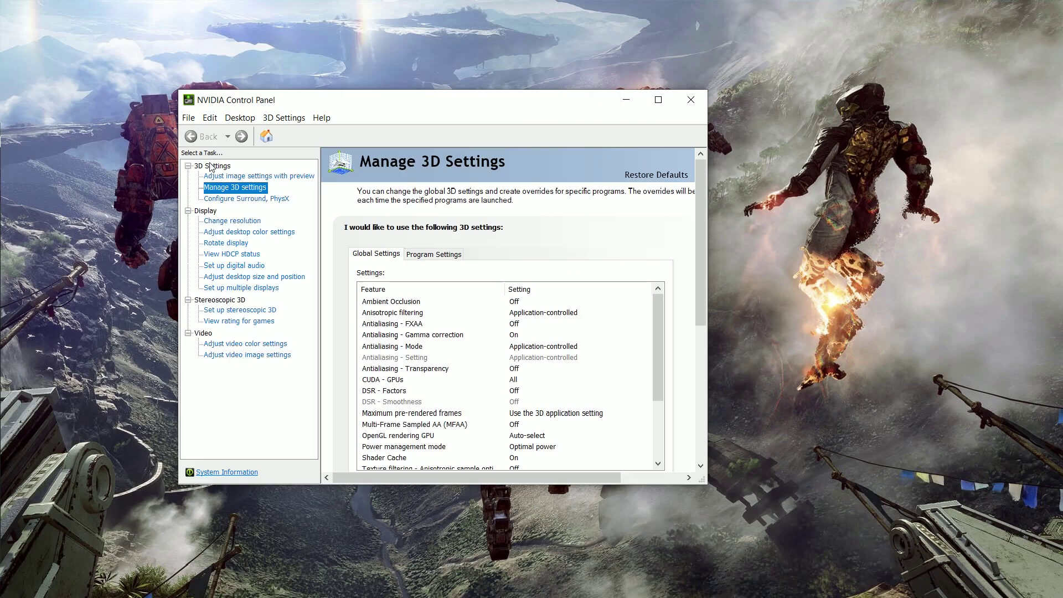
pyautogui.click(214, 192)
pyautogui.click(233, 176)
pyautogui.click(238, 187)
# Set Power management mode to Prefer maximum performance, keeping OpenGL GPU on Auto-select, and apply
pyautogui.moveTo(660, 342); pyautogui.dragTo(663, 412)
pyautogui.click(523, 346)
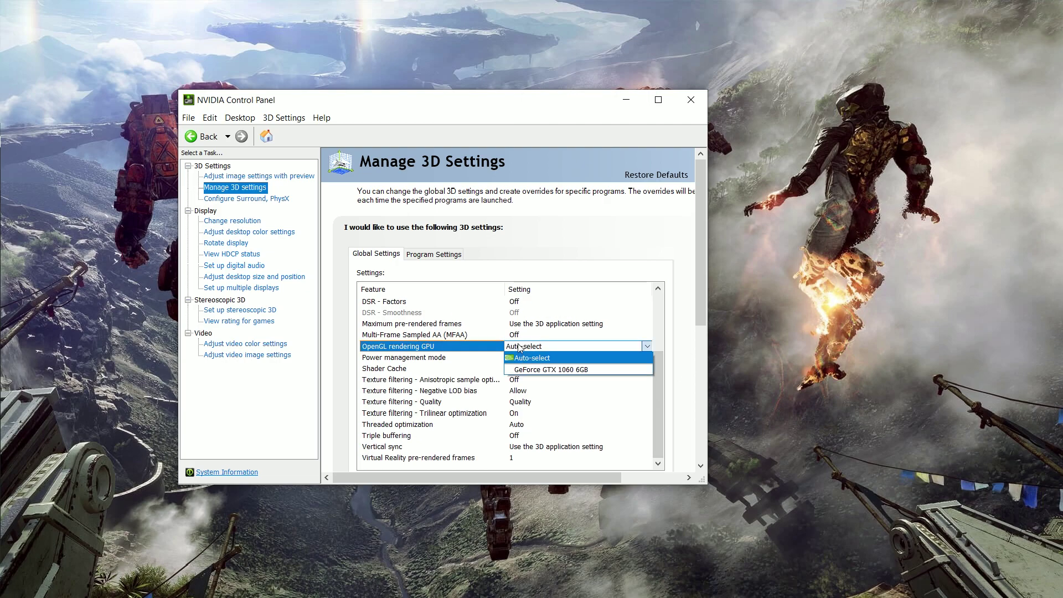
pyautogui.click(520, 348)
pyautogui.click(398, 357)
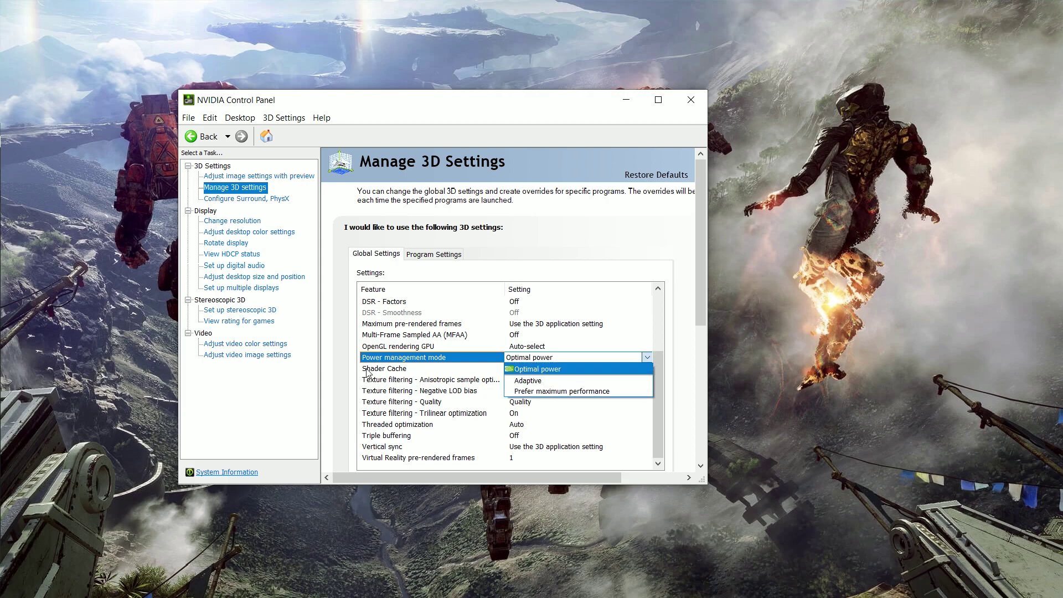
pyautogui.click(543, 394)
pyautogui.moveTo(657, 375); pyautogui.dragTo(659, 423)
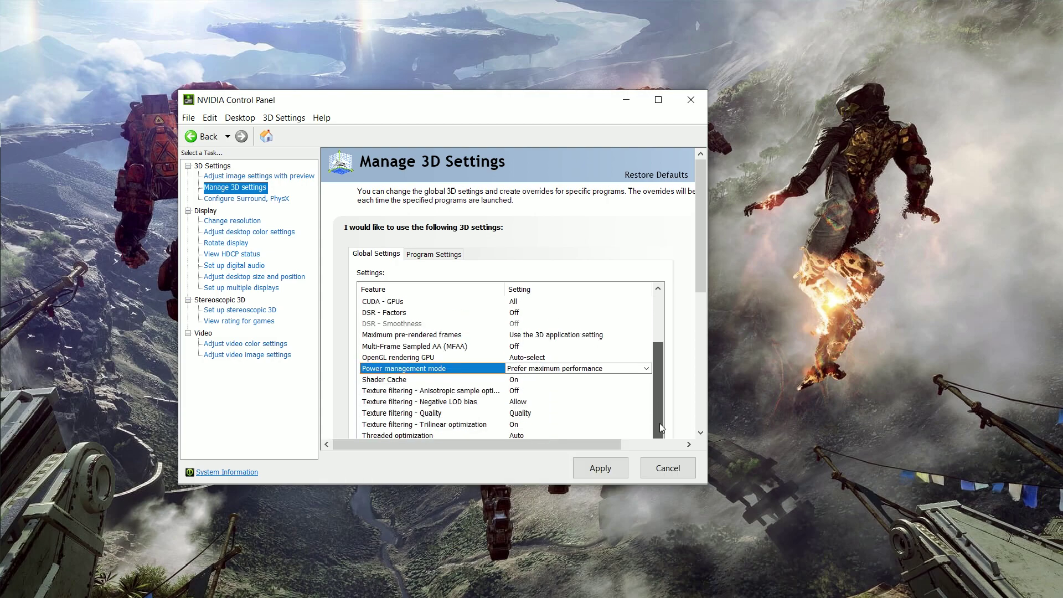
pyautogui.moveTo(699, 290); pyautogui.dragTo(701, 343)
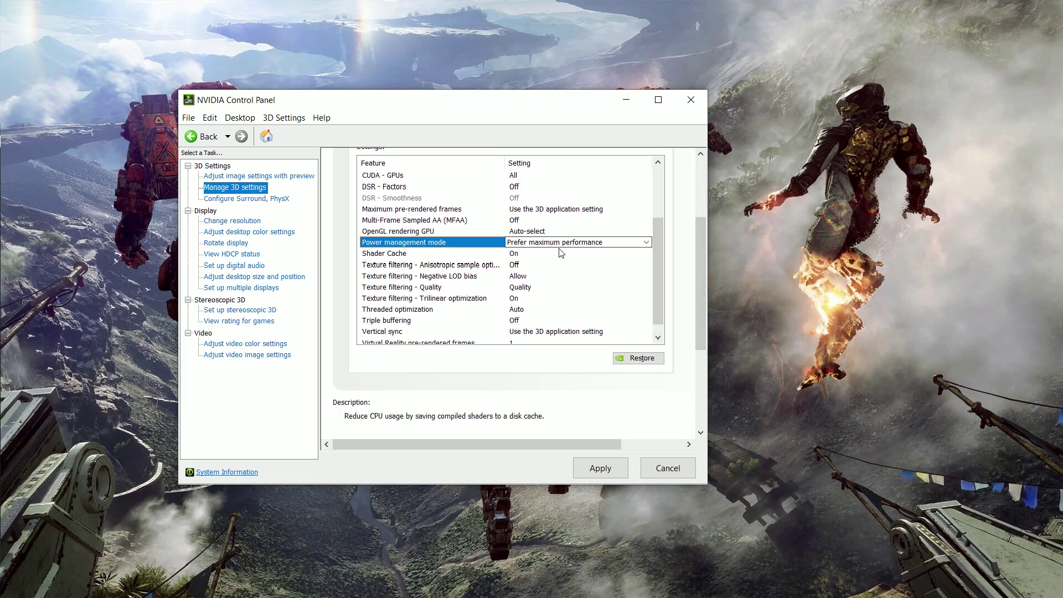
pyautogui.click(619, 464)
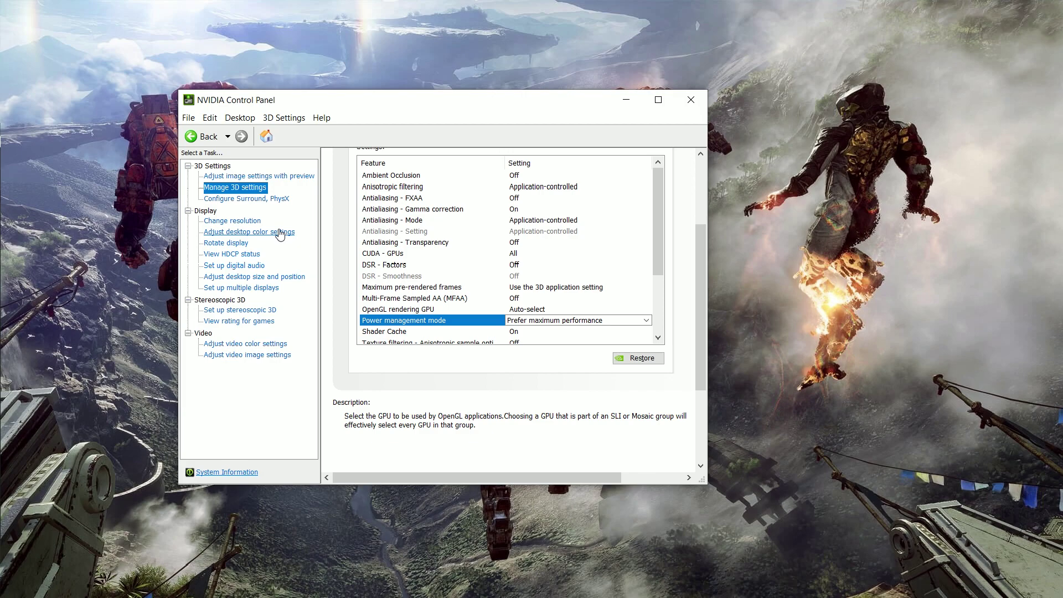
# Open Adjust desktop color settings and set Digital vibrance to 60%
pyautogui.click(280, 232)
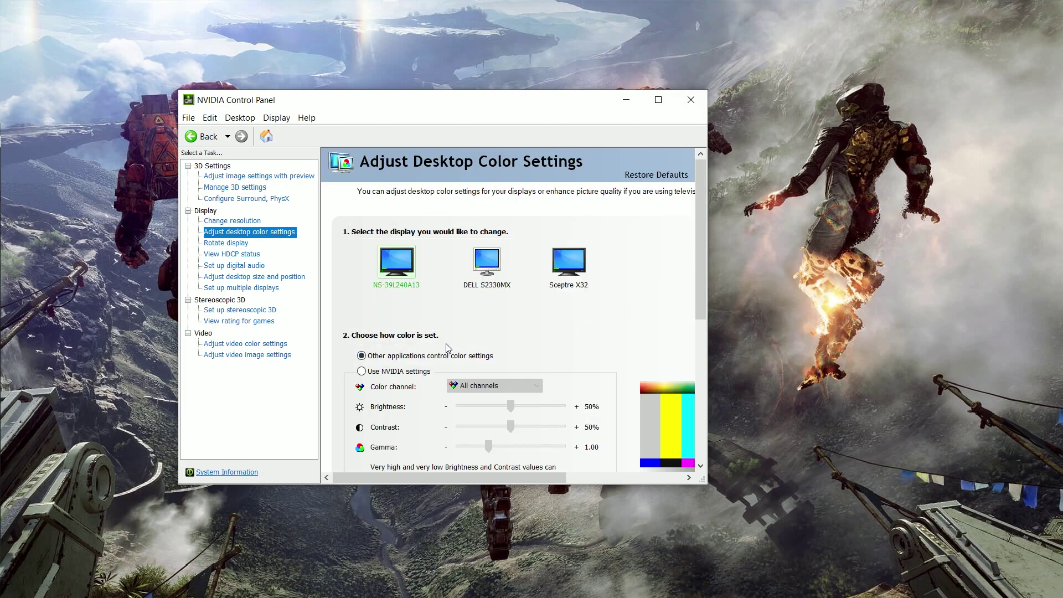
pyautogui.moveTo(702, 276); pyautogui.dragTo(670, 350)
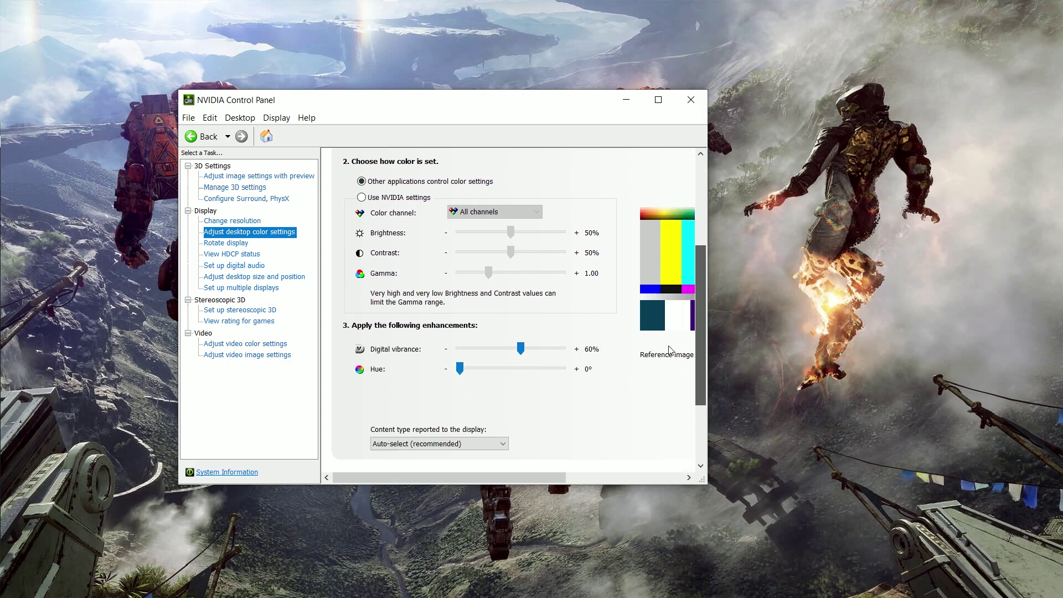
pyautogui.moveTo(524, 351); pyautogui.dragTo(528, 351)
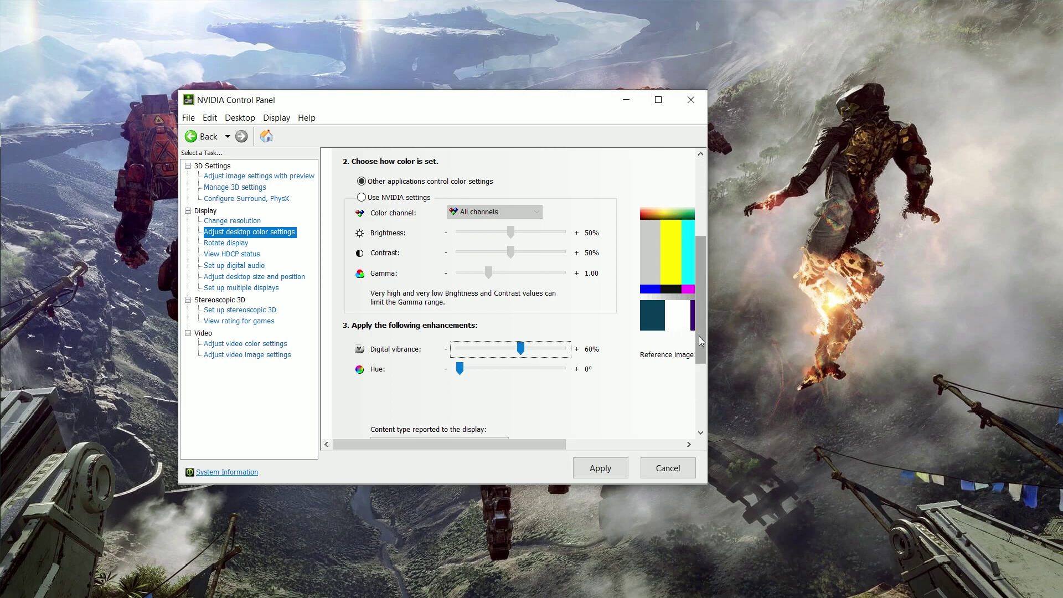
pyautogui.moveTo(699, 335); pyautogui.dragTo(707, 309)
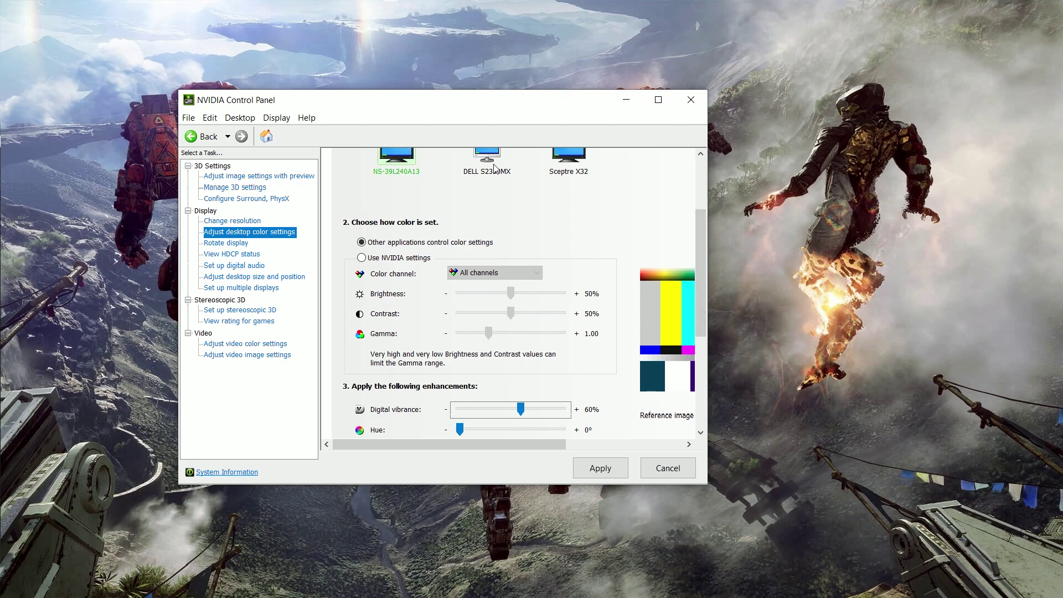
# Select the NS-39L240A13 display and apply the desktop colour settings
pyautogui.click(494, 168)
pyautogui.click(579, 159)
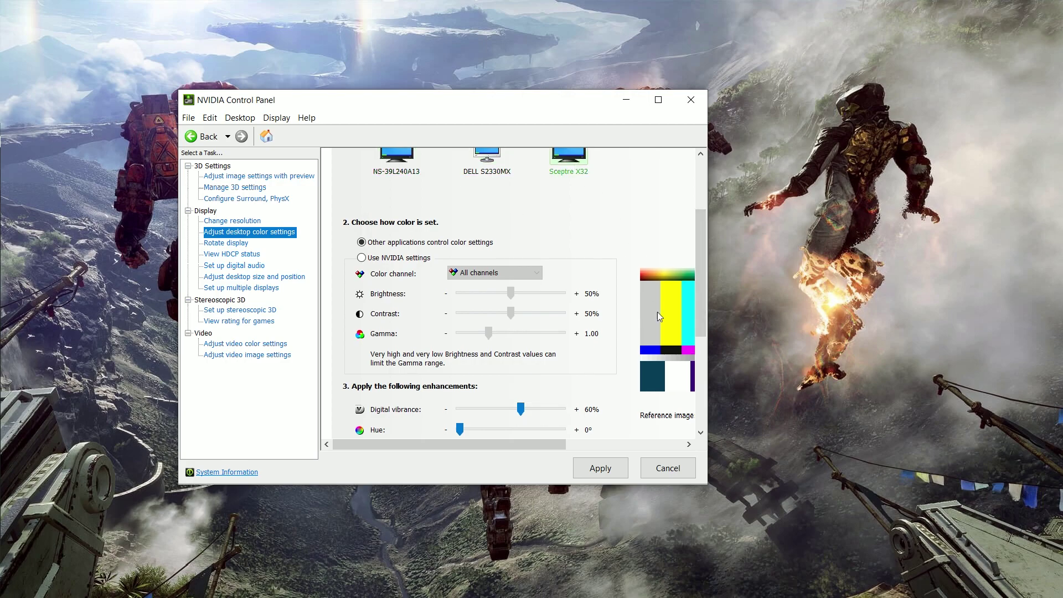
pyautogui.click(498, 170)
pyautogui.click(392, 165)
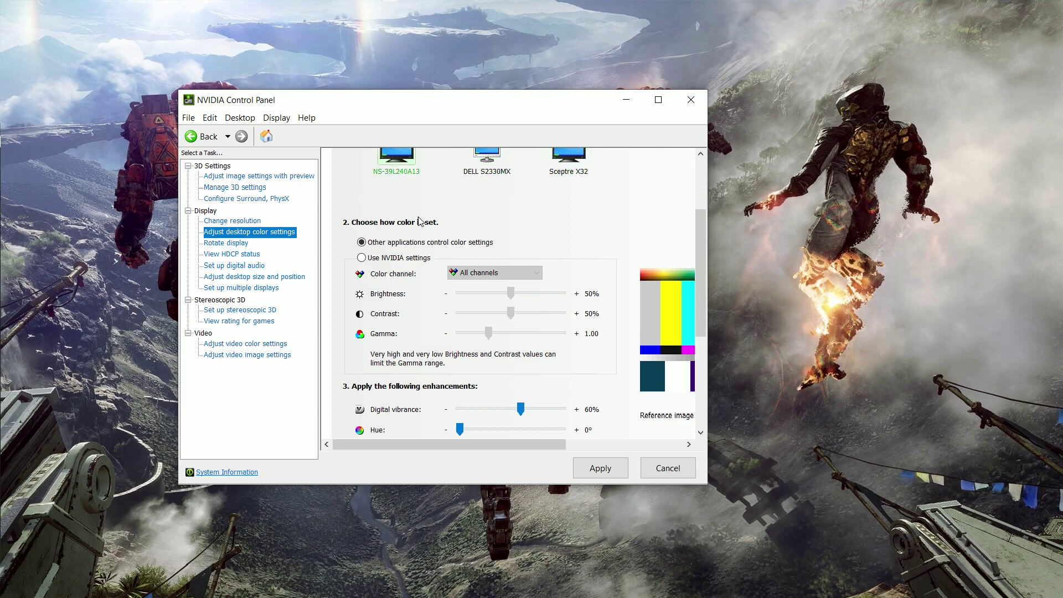
pyautogui.click(603, 470)
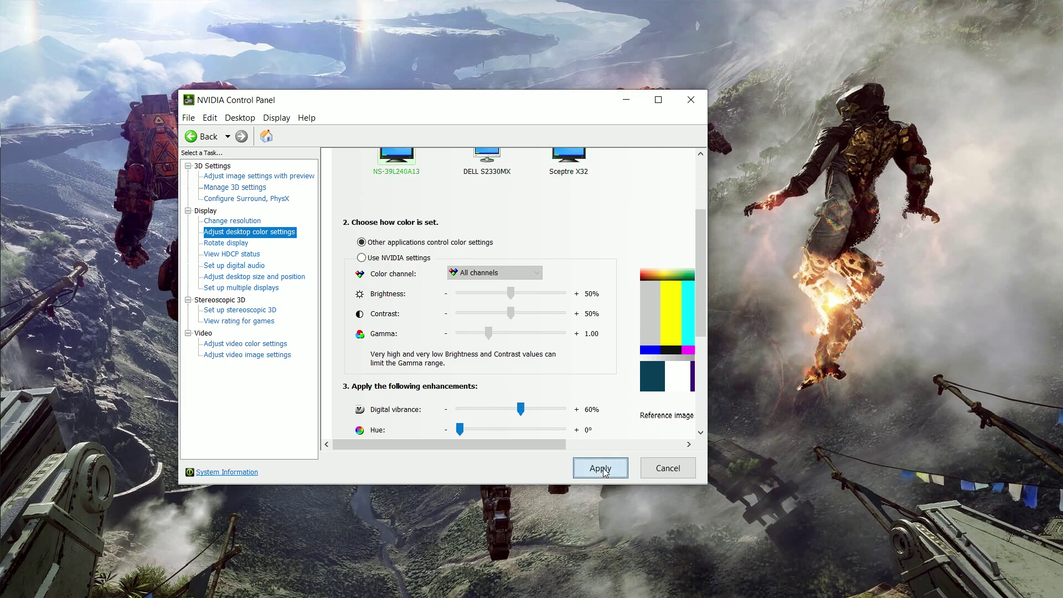